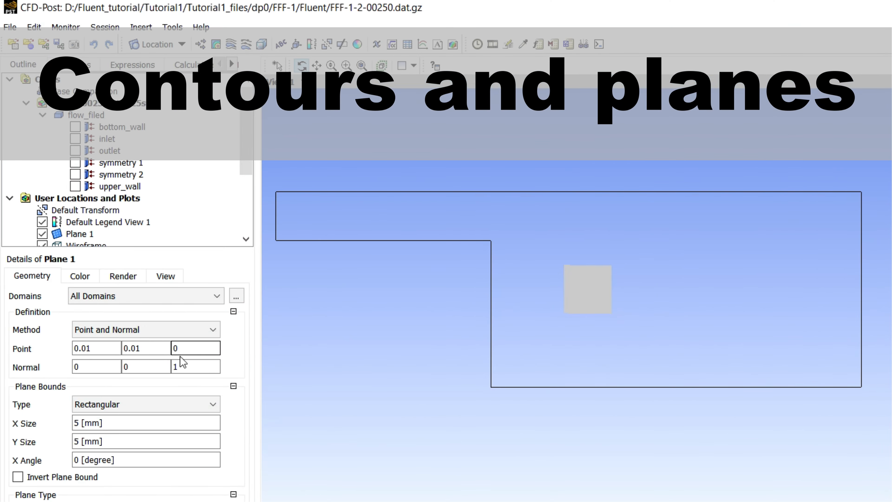
Examine the rectangular Plane 1 inside the flow domain up close in the 3D view
{"action": "scroll", "coordinate": [843, 497], "scroll_direction": "up", "scroll_amount": 5}
{"action": "middle_click_drag", "start_coordinate": [670, 318], "coordinate": [869, 424], "text": "ctrl"}
{"action": "key", "text": "z"}
{"action": "scroll", "coordinate": [843, 492], "scroll_direction": "down", "scroll_amount": 2}
{"action": "scroll", "coordinate": [808, 492], "scroll_direction": "up", "scroll_amount": 5}
{"action": "middle_click_drag", "start_coordinate": [805, 499], "coordinate": [793, 249], "text": "ctrl"}
{"action": "scroll", "coordinate": [876, 442], "scroll_direction": "up", "scroll_amount": 3}
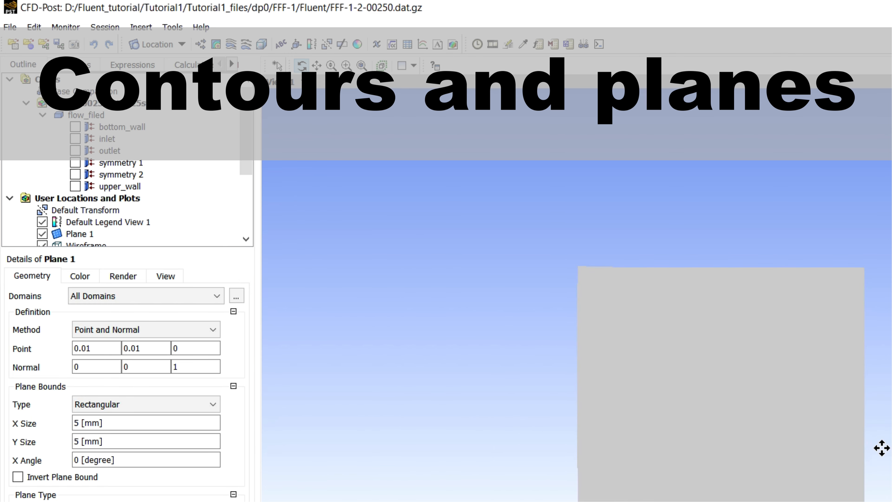
{"action": "scroll", "coordinate": [876, 443], "scroll_direction": "down", "scroll_amount": 1}
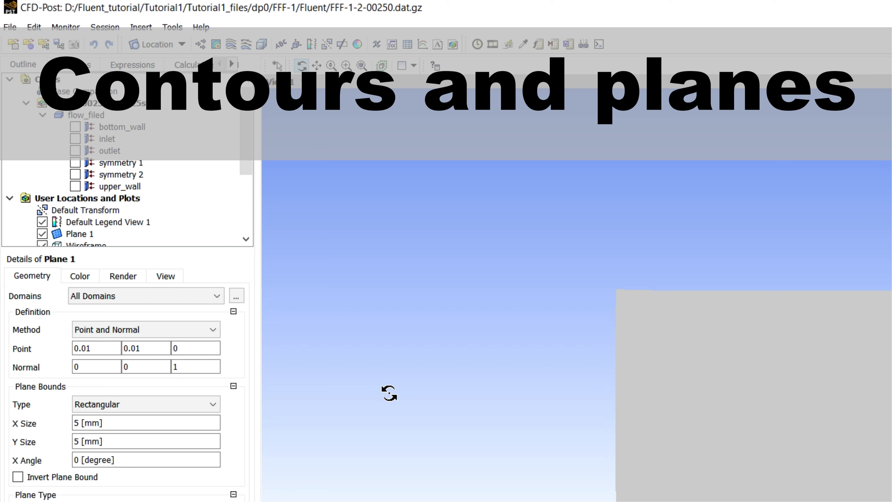
{"action": "scroll", "coordinate": [390, 393], "scroll_direction": "down", "scroll_amount": 3}
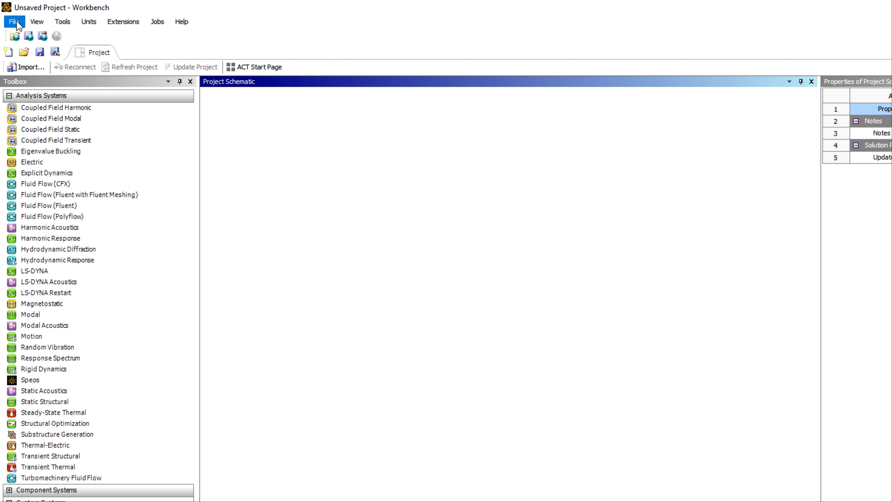
Open the recent project Tutorial1.wbpj in Workbench and open the Results of its Fluid Flow (Fluent) system in CFD-Post
{"action": "left_click", "coordinate": [14, 22]}
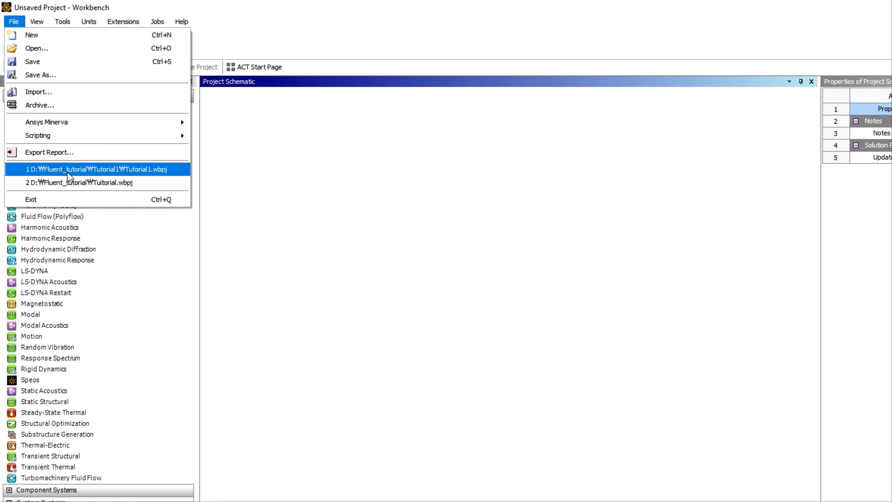
{"action": "left_click", "coordinate": [99, 169]}
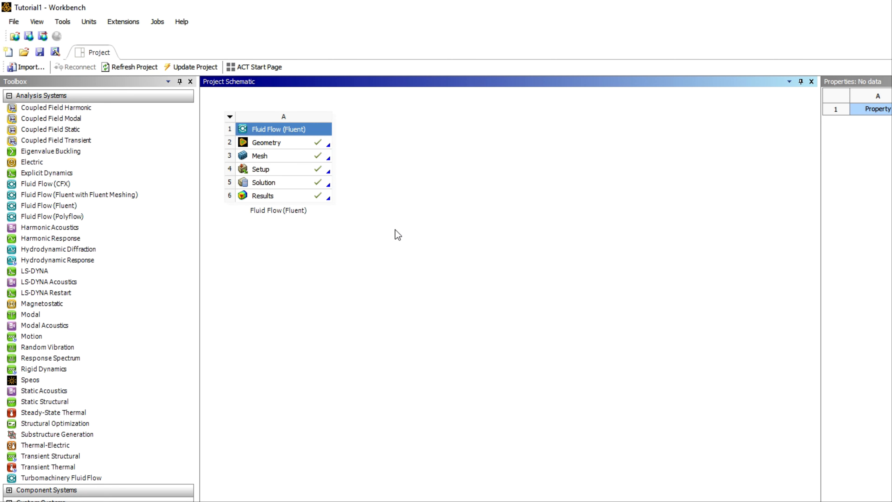
{"action": "left_click", "coordinate": [309, 196]}
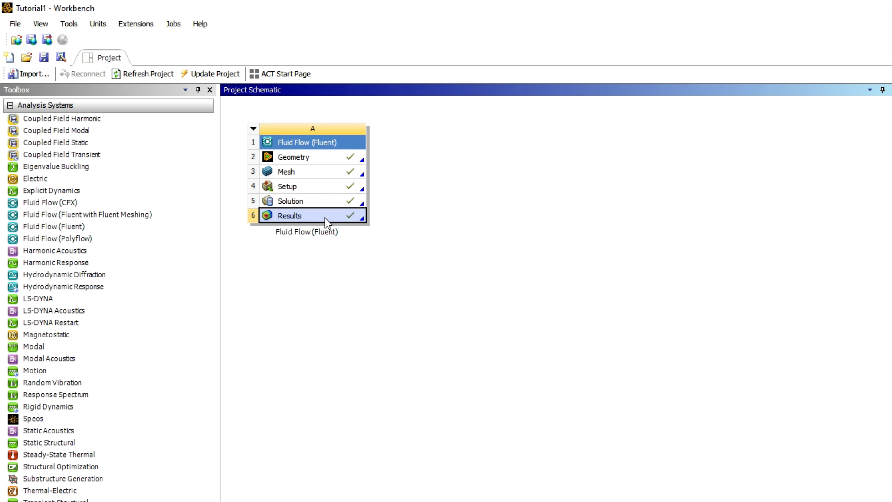
{"action": "right_click", "coordinate": [325, 218]}
{"action": "left_click", "coordinate": [337, 223]}
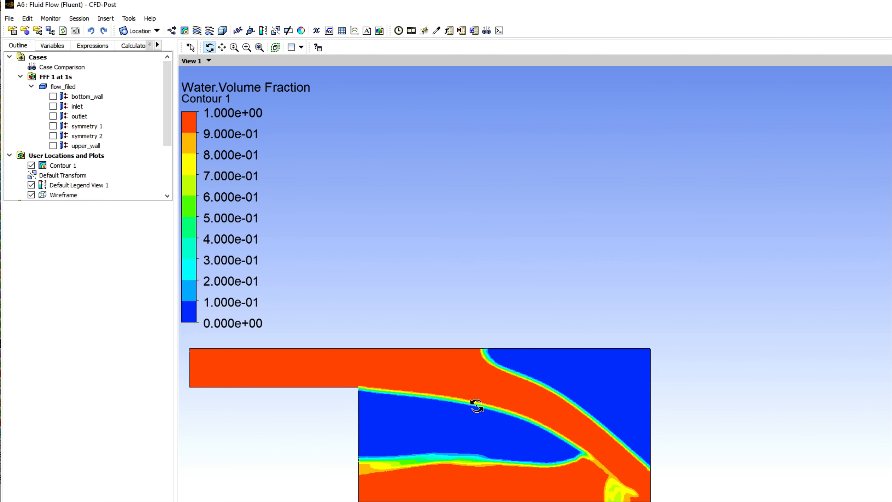
Insert a new contour named PressureAA
{"action": "left_click", "coordinate": [55, 164]}
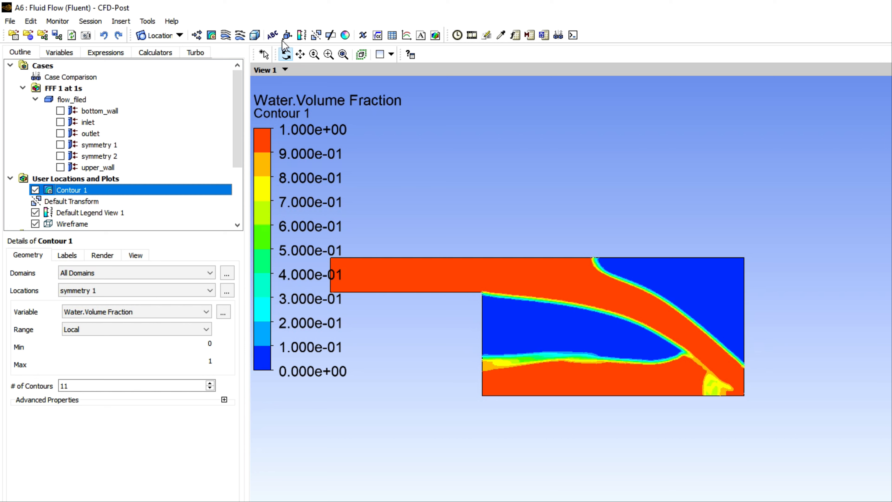
{"action": "left_click", "coordinate": [213, 38]}
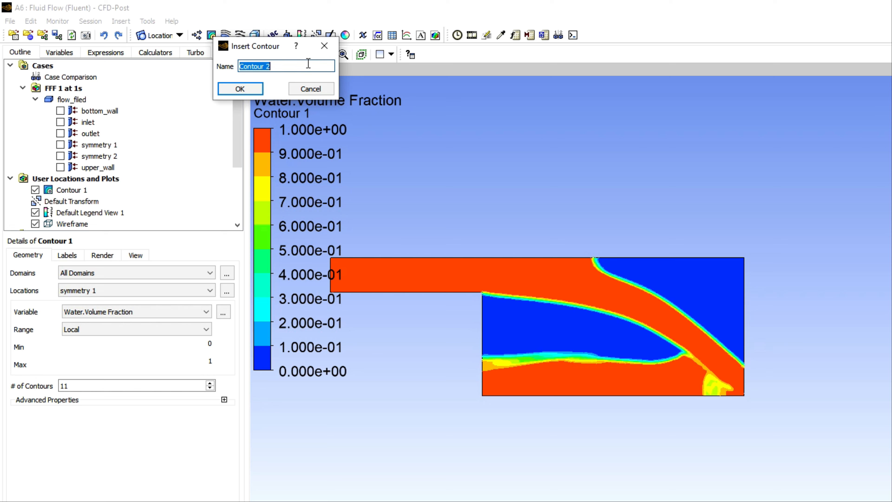
{"action": "left_click_drag", "start_coordinate": [276, 66], "coordinate": [174, 64]}
{"action": "type", "text": "Pressure"}
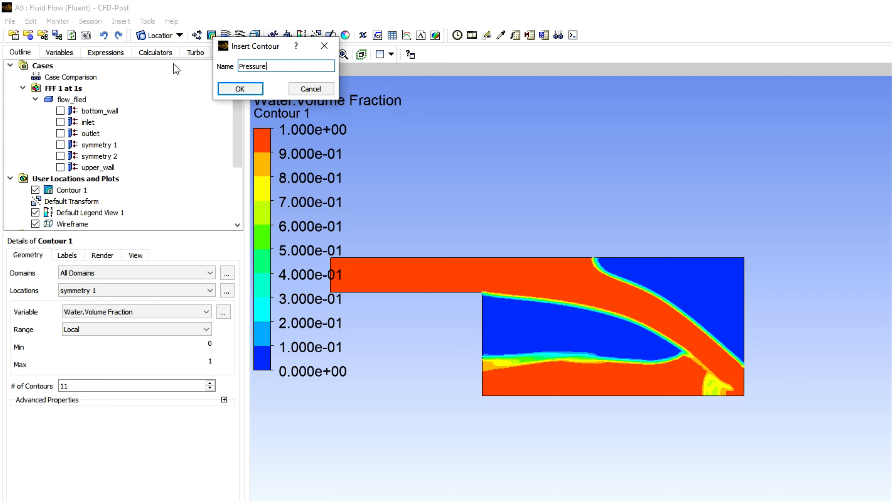
{"action": "key", "text": "Return"}
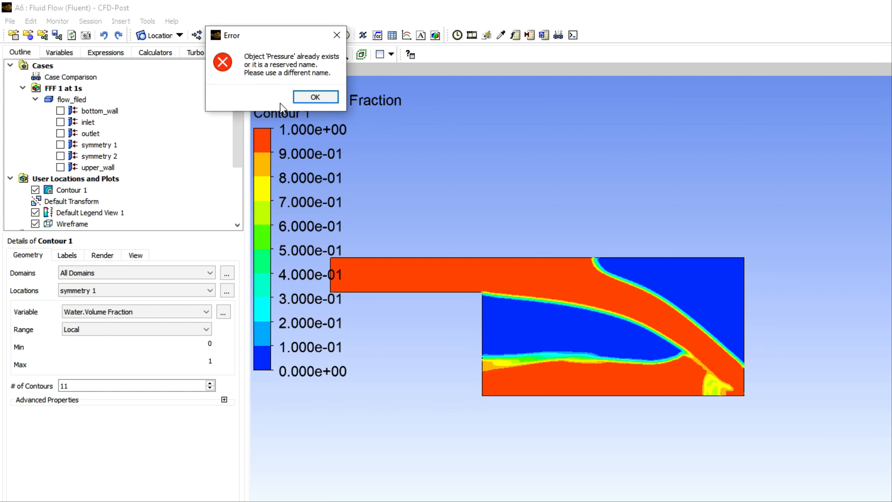
{"action": "left_click", "coordinate": [314, 97]}
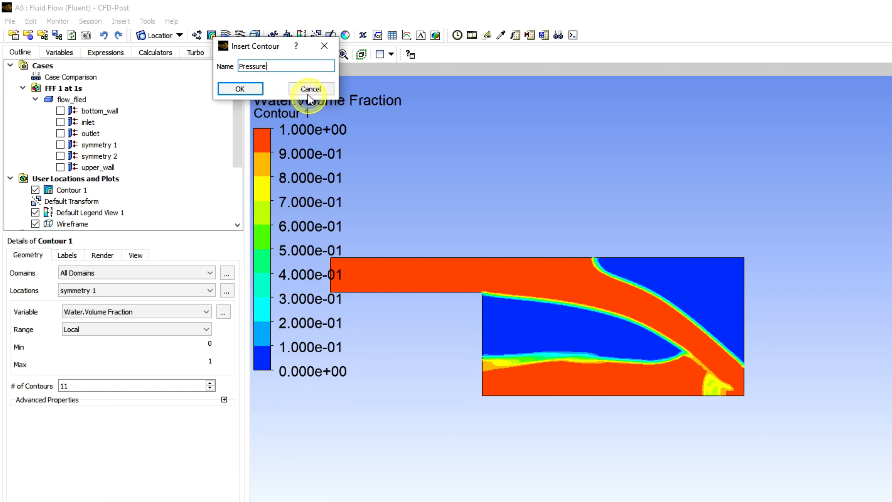
{"action": "type", "text": "AA"}
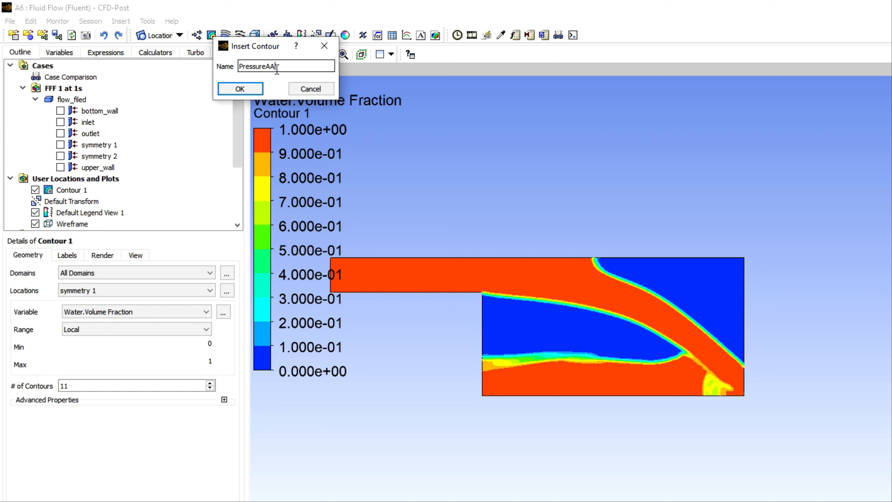
{"action": "key", "text": "Return"}
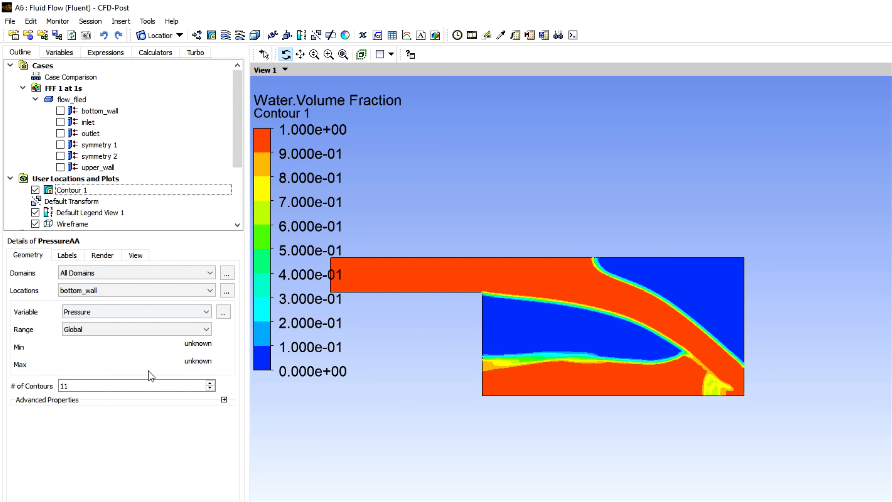
Define the PressureAA contour on symmetry 1 with the Pressure variable and Local range, and apply it
{"action": "left_click", "coordinate": [86, 291]}
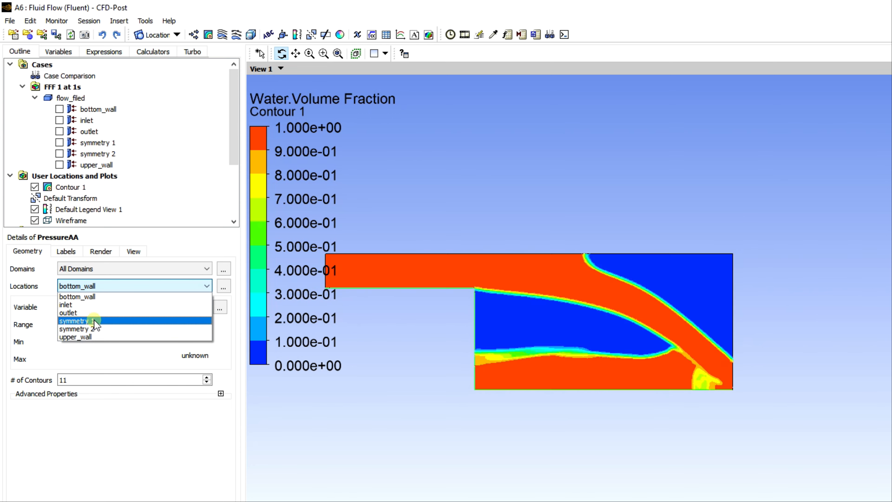
{"action": "left_click", "coordinate": [94, 320]}
{"action": "left_click", "coordinate": [93, 308]}
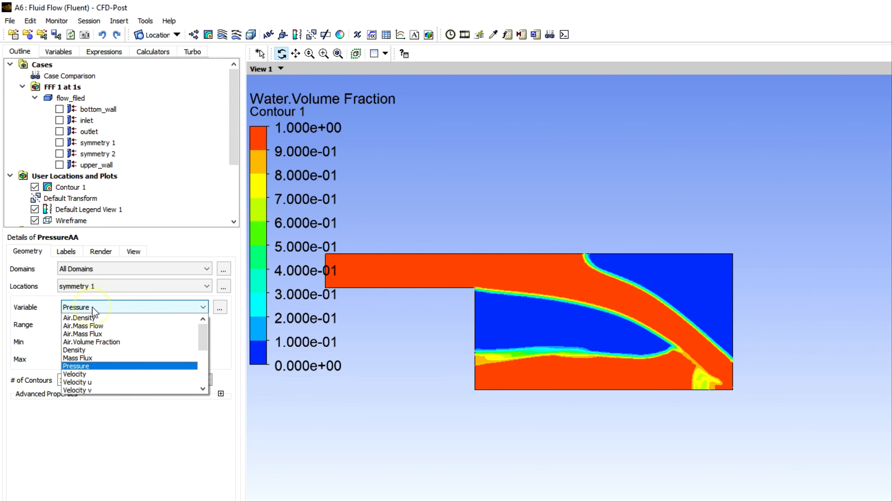
{"action": "left_click", "coordinate": [93, 309]}
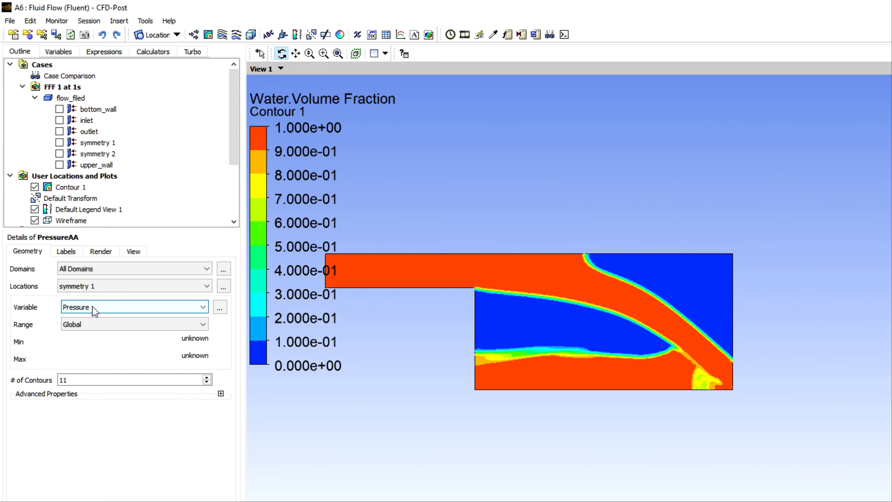
{"action": "left_click", "coordinate": [92, 324]}
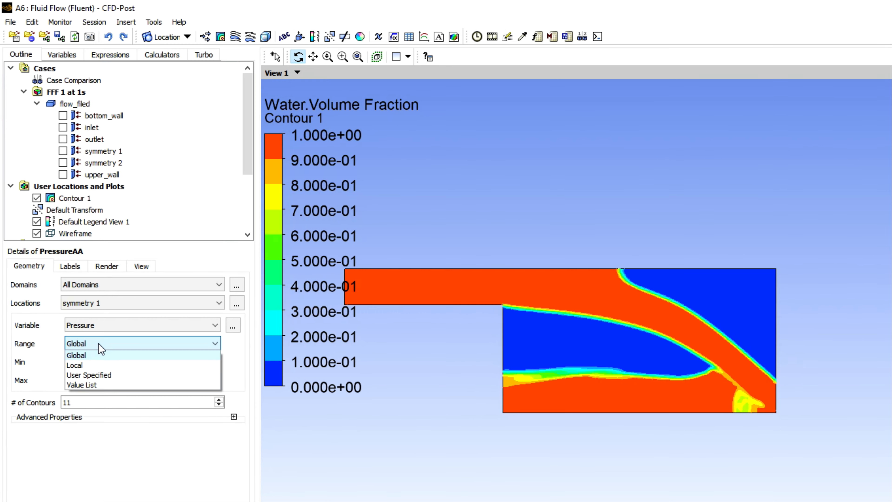
{"action": "left_click", "coordinate": [82, 367]}
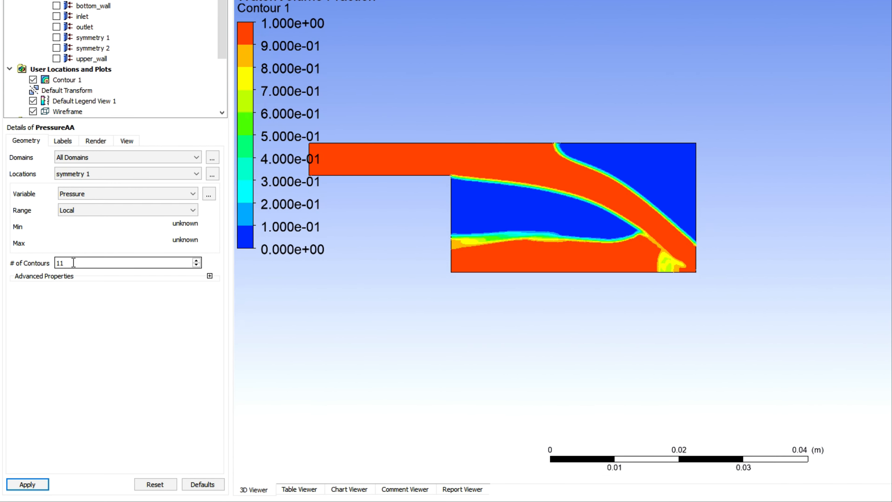
{"action": "left_click", "coordinate": [22, 484]}
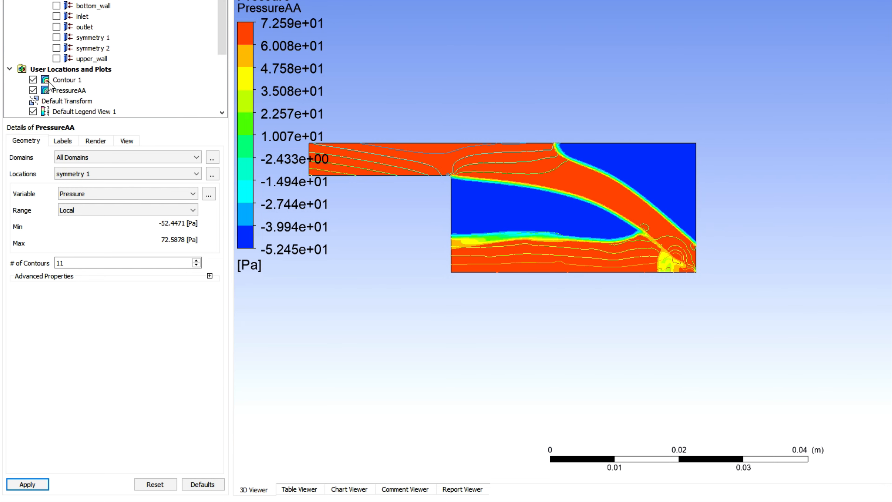
Hide Contour 1 so that the PressureAA contour can be viewed on its own
{"action": "left_click", "coordinate": [33, 81]}
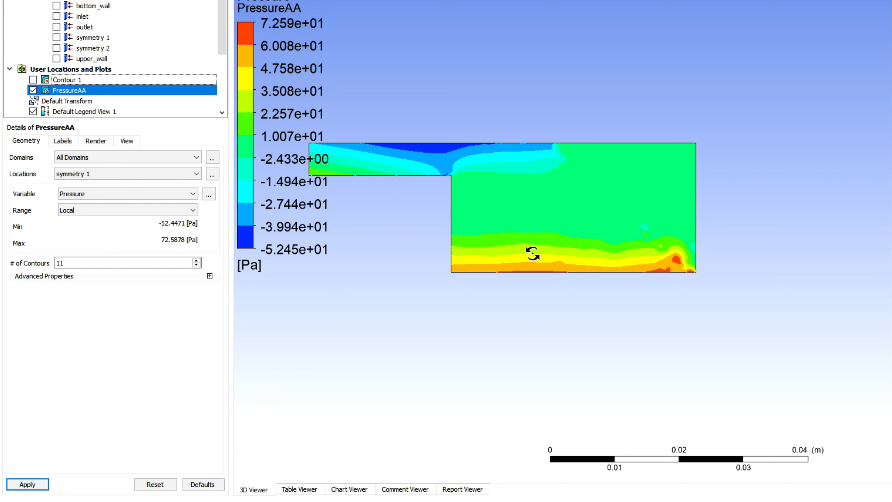
{"action": "middle_click_drag", "start_coordinate": [567, 239], "coordinate": [609, 208]}
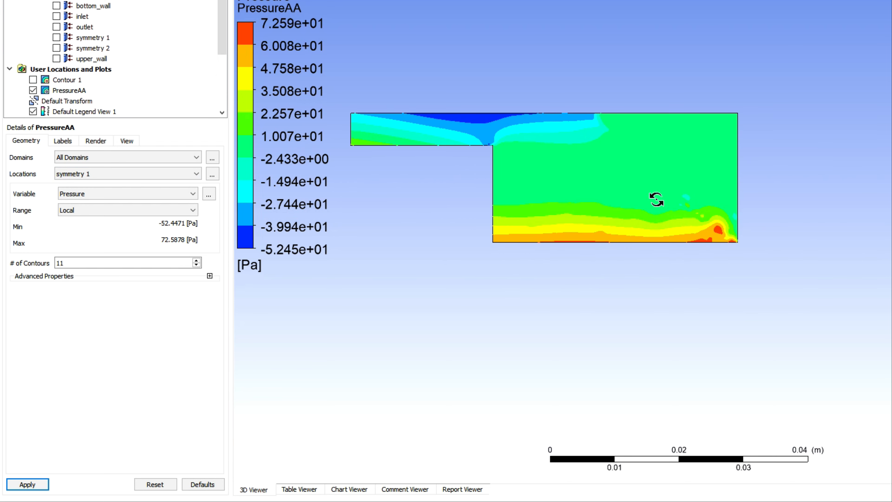
{"action": "middle_click_drag", "start_coordinate": [637, 181], "coordinate": [616, 191]}
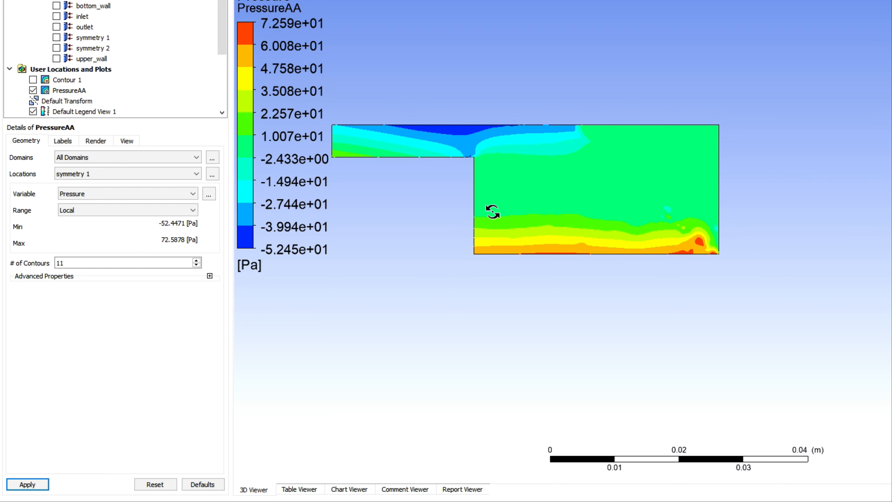
Set the range of the PressureAA contour to Global and apply the change
{"action": "left_click", "coordinate": [120, 211]}
{"action": "left_click", "coordinate": [114, 220]}
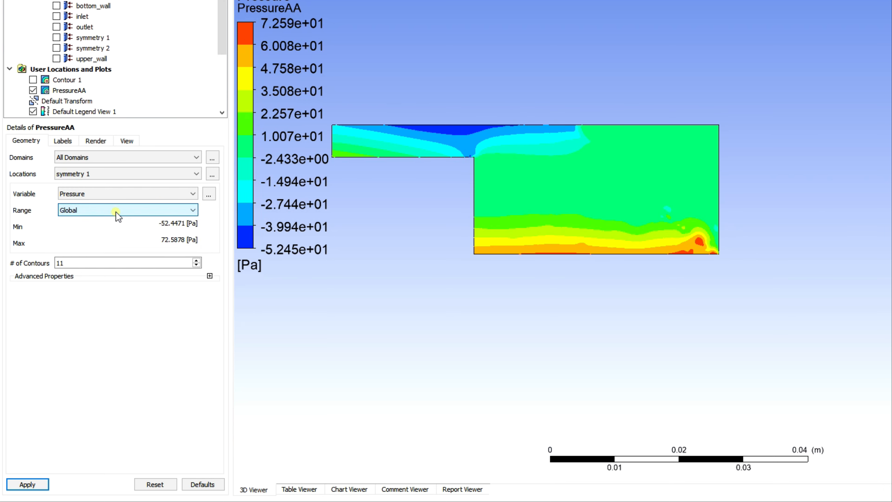
{"action": "left_click", "coordinate": [122, 211]}
{"action": "left_click", "coordinate": [75, 228]}
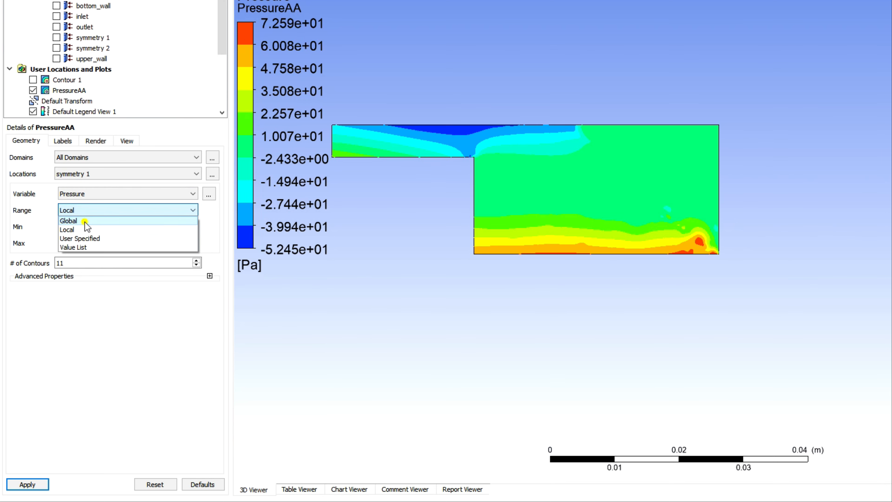
{"action": "left_click", "coordinate": [84, 221]}
{"action": "left_click", "coordinate": [24, 483]}
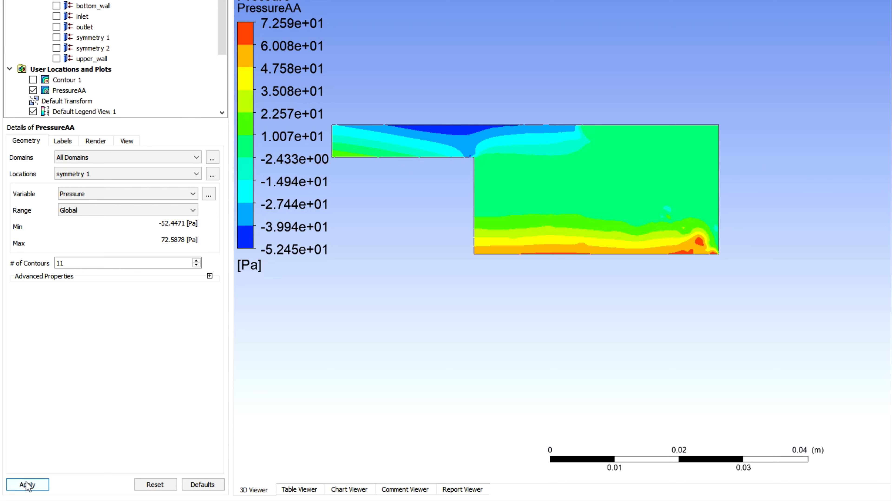
{"action": "left_click", "coordinate": [26, 482]}
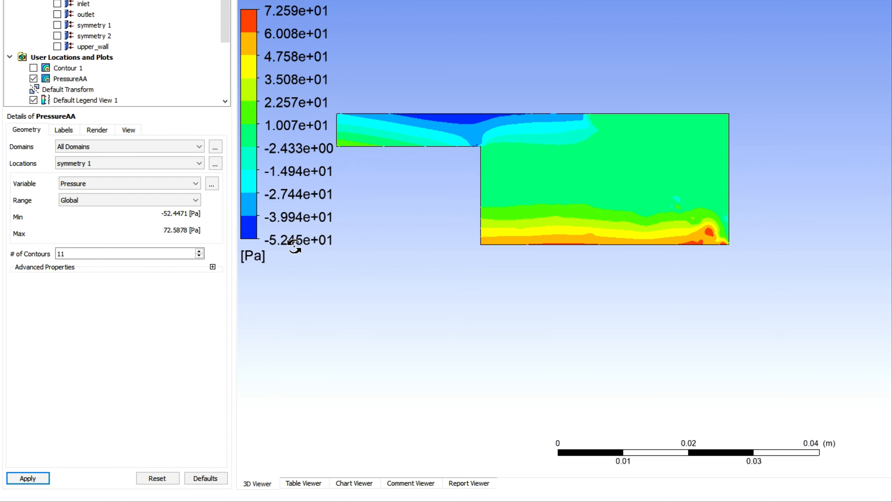
Apply the Local range to the PressureAA contour for comparison, and return the range to Global
{"action": "left_click", "coordinate": [119, 200]}
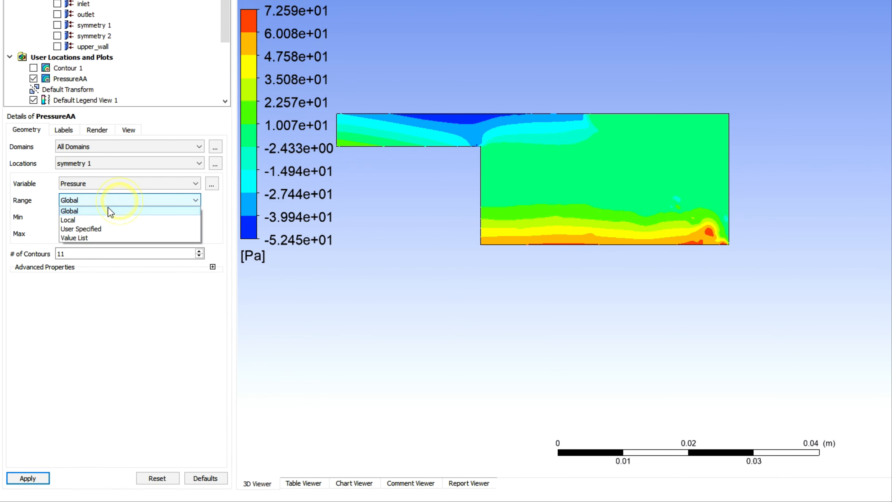
{"action": "left_click", "coordinate": [97, 220]}
{"action": "left_click", "coordinate": [28, 484]}
{"action": "left_click", "coordinate": [115, 200]}
{"action": "left_click", "coordinate": [113, 207]}
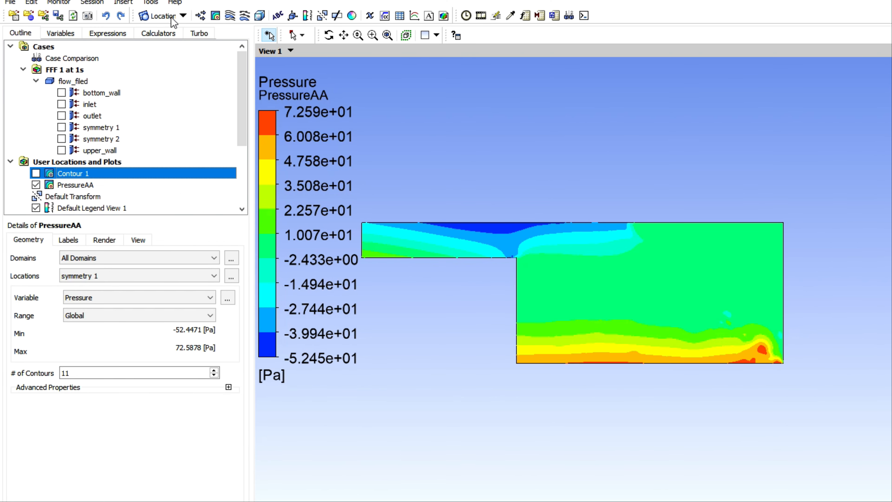
Insert a plane location with the default name Plane 1
{"action": "left_click", "coordinate": [171, 19]}
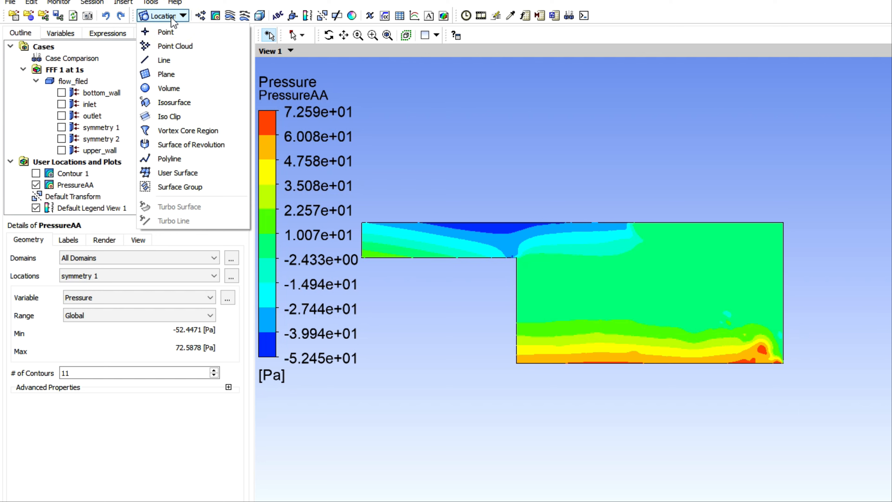
{"action": "left_click", "coordinate": [159, 76]}
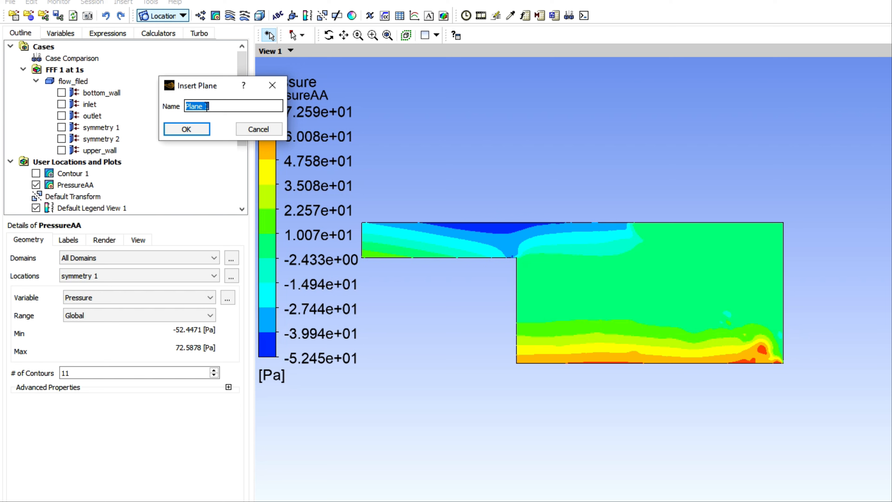
{"action": "left_click", "coordinate": [181, 125]}
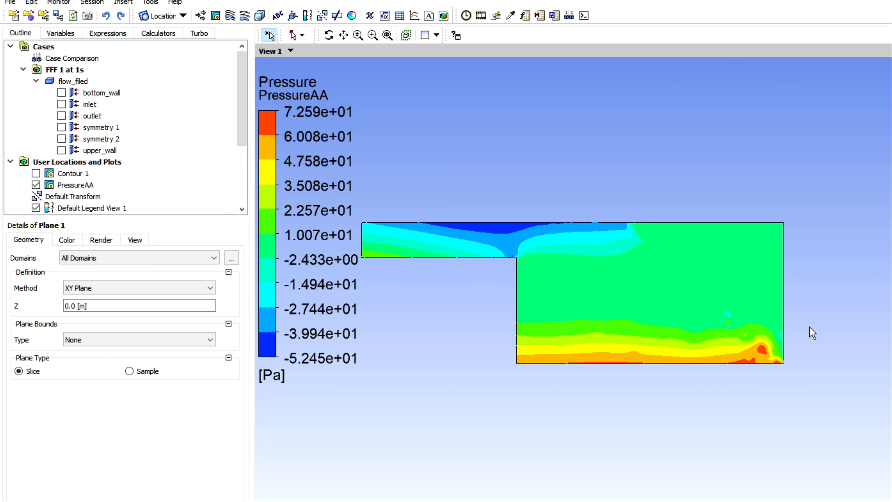
Keep the XY Plane method for Plane 1 and set its plane bounds type to Rectangular
{"action": "left_click", "coordinate": [81, 288]}
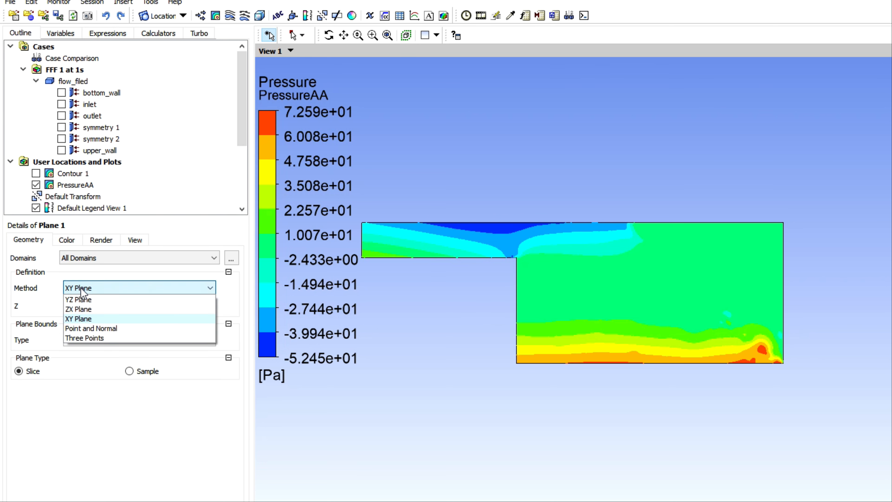
{"action": "left_click", "coordinate": [81, 288]}
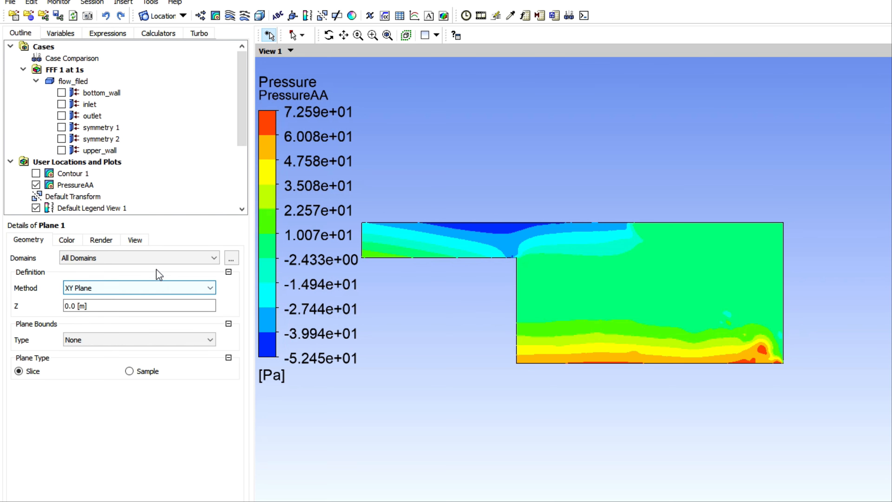
{"action": "left_click", "coordinate": [121, 340]}
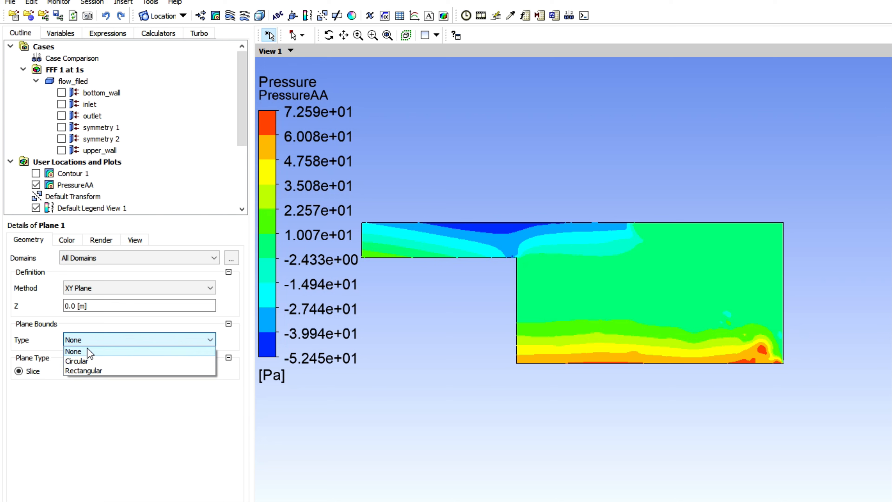
{"action": "left_click", "coordinate": [81, 368]}
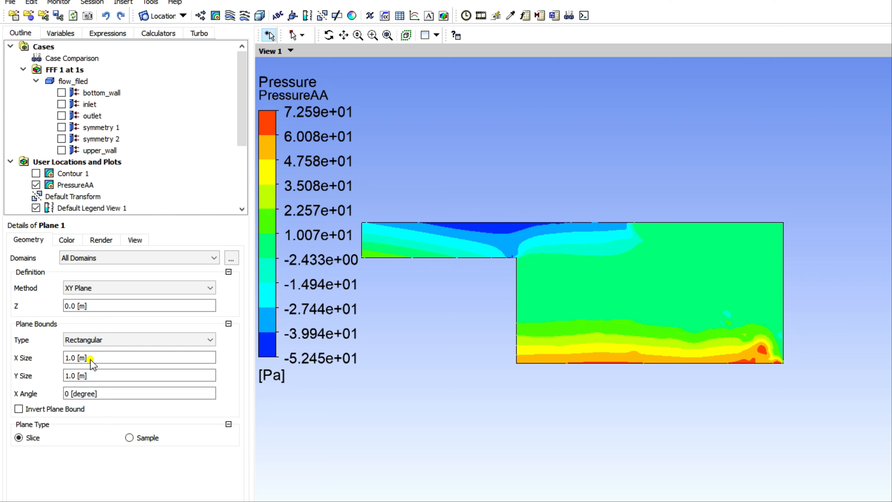
Set both the X size and Y size of the rectangular plane bounds to 5 mm and apply
{"action": "left_click", "coordinate": [91, 359]}
{"action": "left_click", "coordinate": [191, 358]}
{"action": "left_click", "coordinate": [187, 408]}
{"action": "type", "text": "5"}
{"action": "left_click", "coordinate": [99, 377]}
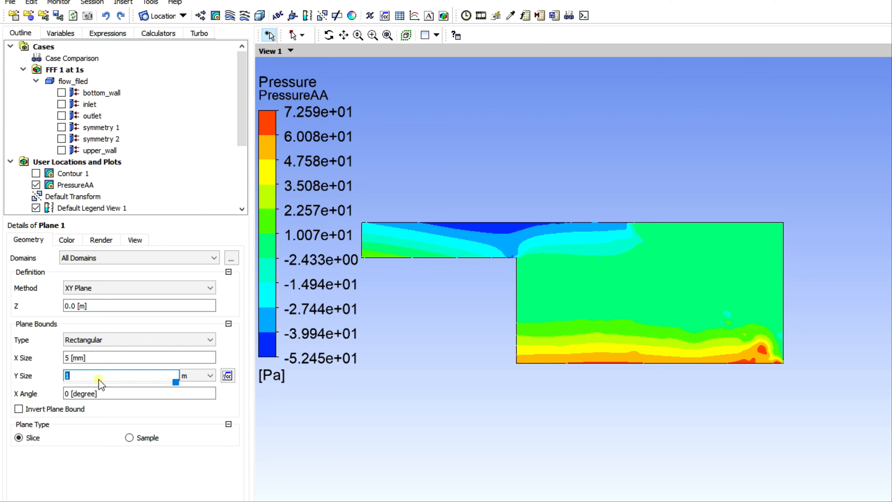
{"action": "left_click", "coordinate": [194, 380]}
{"action": "left_click", "coordinate": [196, 425]}
{"action": "left_click", "coordinate": [76, 376]}
{"action": "type", "text": "5"}
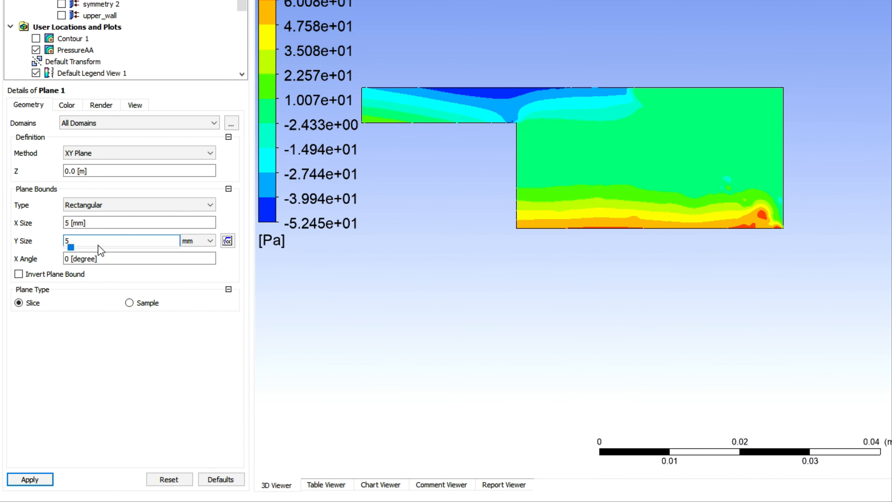
{"action": "left_click", "coordinate": [31, 480]}
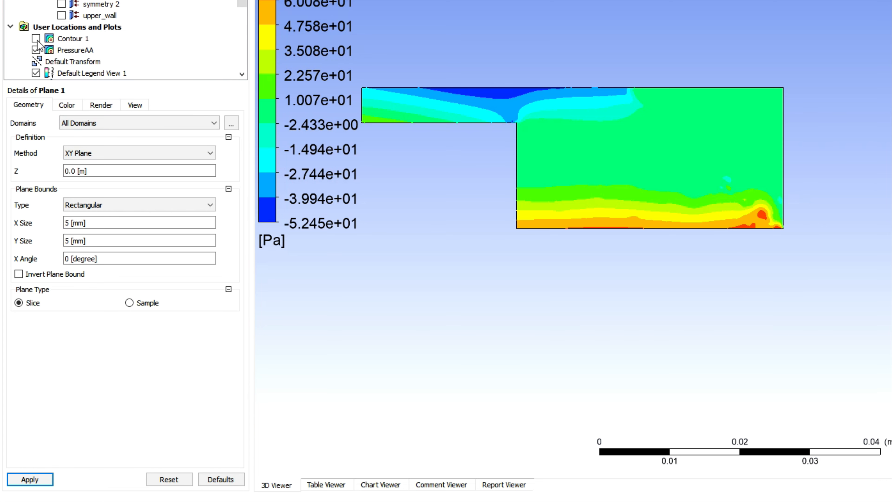
Hide the PressureAA contour and examine the bounded plane's size and placement at the lower corner of the domain
{"action": "left_click", "coordinate": [36, 50]}
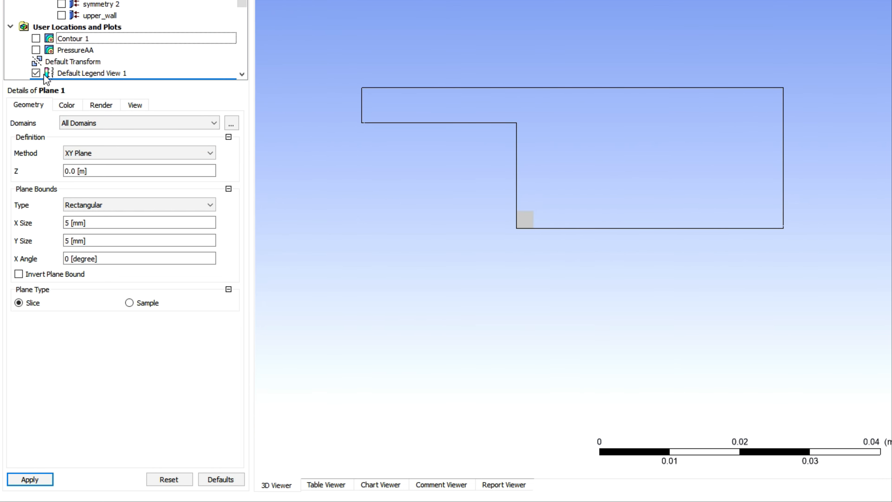
{"action": "scroll", "coordinate": [542, 221], "scroll_direction": "down", "scroll_amount": 1}
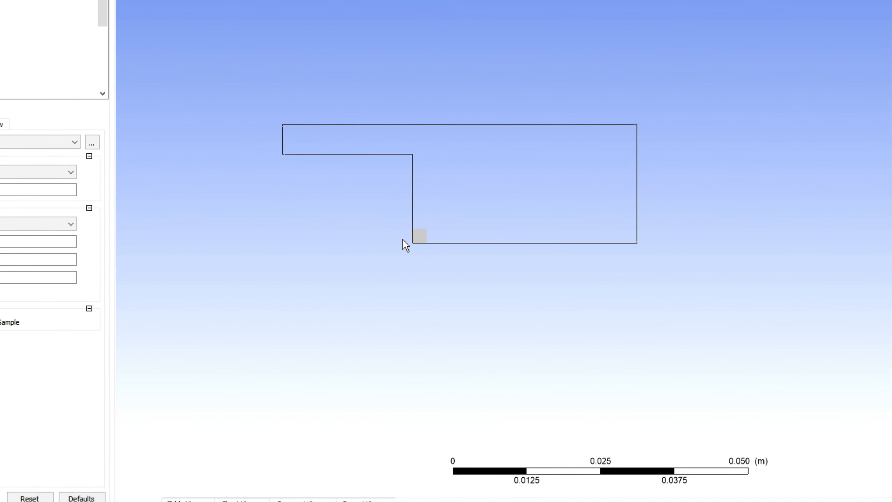
{"action": "scroll", "coordinate": [405, 245], "scroll_direction": "up", "scroll_amount": 2}
{"action": "middle_click_drag", "start_coordinate": [381, 273], "coordinate": [577, 237]}
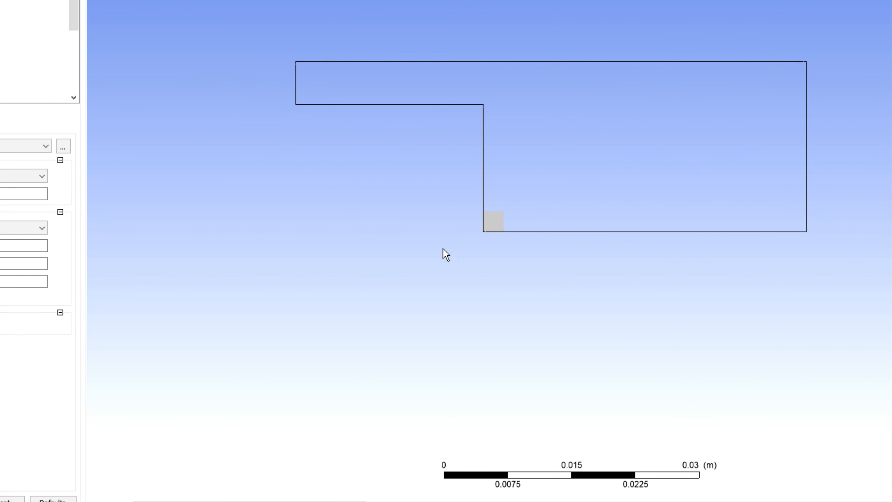
{"action": "scroll", "coordinate": [506, 242], "scroll_direction": "up", "scroll_amount": 5}
{"action": "scroll", "coordinate": [501, 236], "scroll_direction": "up", "scroll_amount": 1}
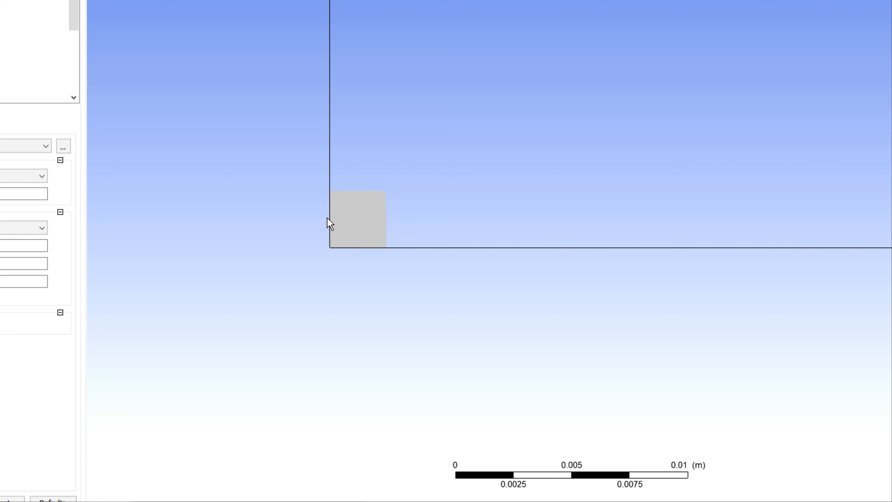
{"action": "middle_click_drag", "start_coordinate": [386, 231], "coordinate": [565, 352]}
{"action": "scroll", "coordinate": [565, 345], "scroll_direction": "up", "scroll_amount": 7}
{"action": "middle_click_drag", "start_coordinate": [692, 373], "coordinate": [668, 303]}
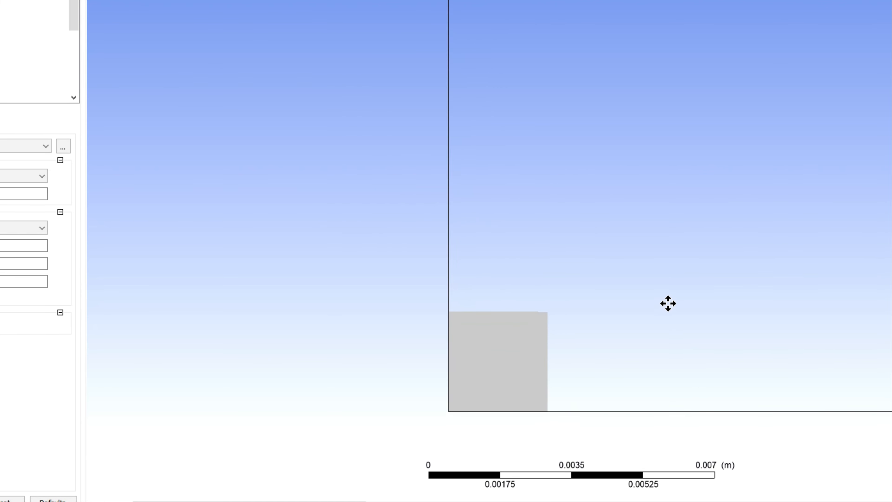
{"action": "scroll", "coordinate": [488, 371], "scroll_direction": "up", "scroll_amount": 2}
{"action": "middle_click_drag", "start_coordinate": [517, 370], "coordinate": [533, 322]}
{"action": "scroll", "coordinate": [528, 352], "scroll_direction": "up", "scroll_amount": 1}
{"action": "scroll", "coordinate": [528, 352], "scroll_direction": "up", "scroll_amount": 1}
{"action": "scroll", "coordinate": [543, 343], "scroll_direction": "up", "scroll_amount": 1}
{"action": "scroll", "coordinate": [544, 326], "scroll_direction": "up", "scroll_amount": 1}
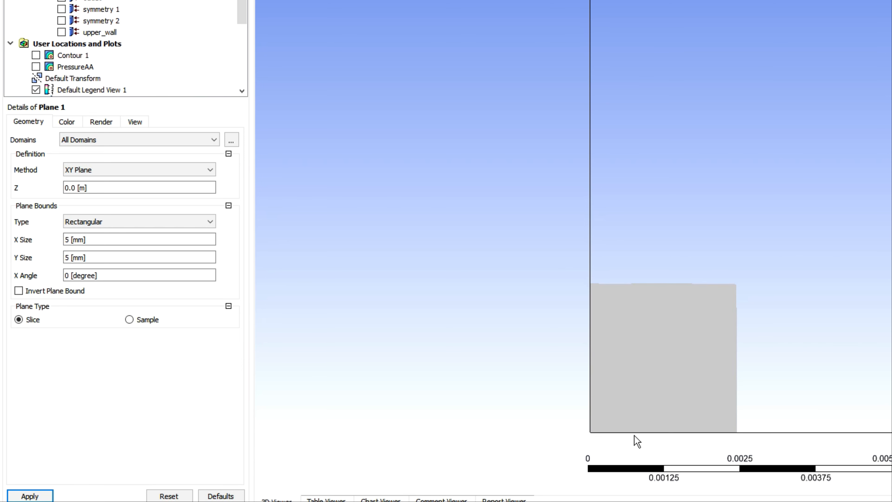
Set the X size and Y size of Plane 1 to 10 mm each and apply the change
{"action": "left_click", "coordinate": [92, 242]}
{"action": "middle_click_drag", "start_coordinate": [677, 361], "coordinate": [406, 333]}
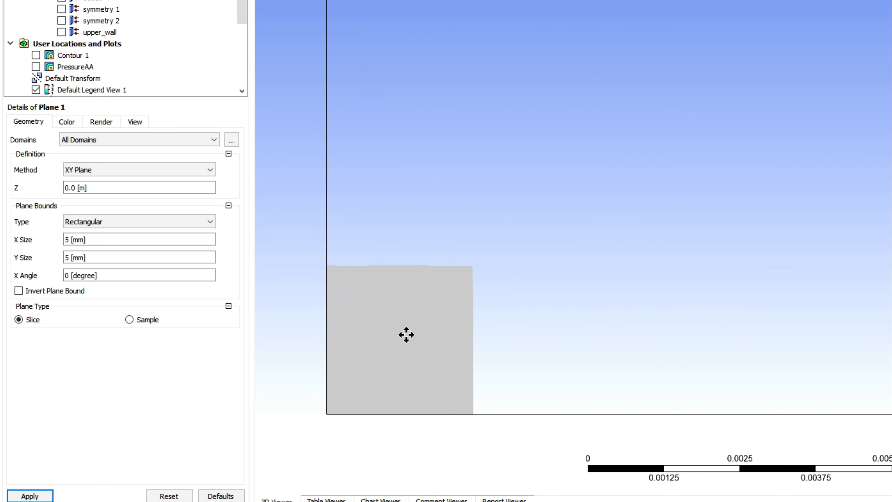
{"action": "left_click", "coordinate": [88, 241]}
{"action": "type", "text": "10"}
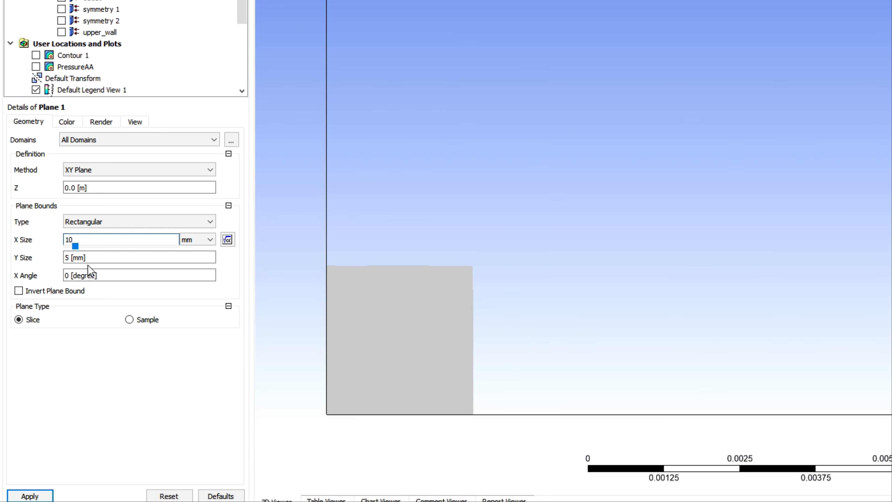
{"action": "left_click", "coordinate": [95, 263]}
{"action": "type", "text": "10"}
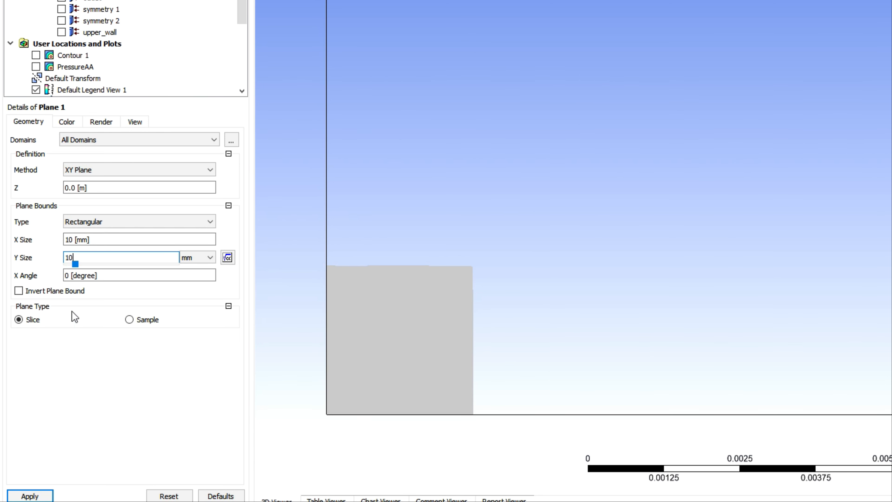
{"action": "left_click", "coordinate": [37, 486]}
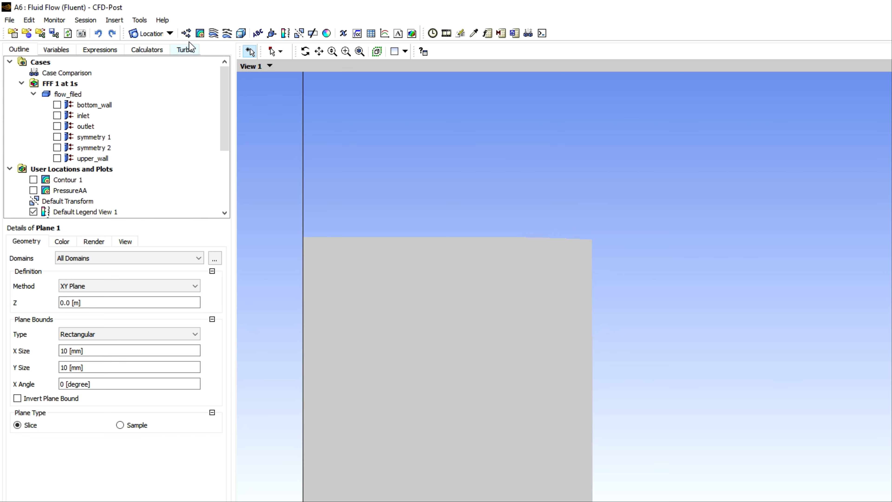
Insert a contour with the default name Contour 2, showing Velocity on Plane 1 with the Local range, and apply it
{"action": "left_click", "coordinate": [200, 34]}
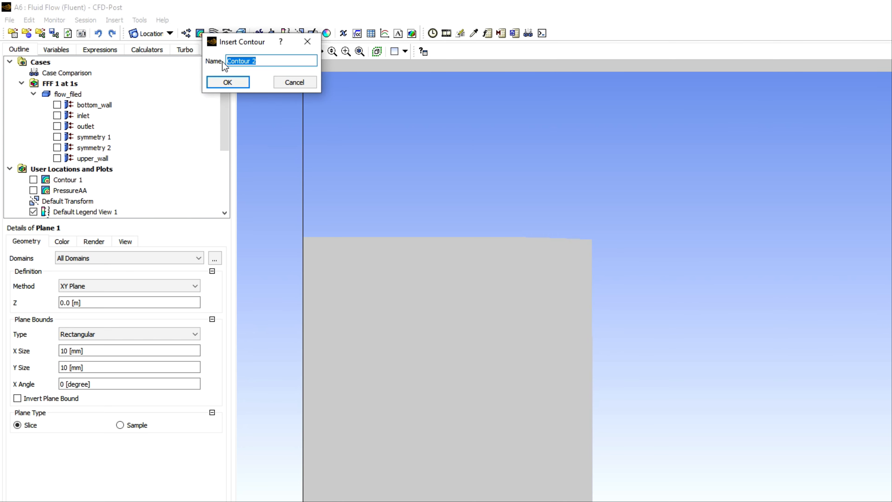
{"action": "left_click", "coordinate": [228, 83]}
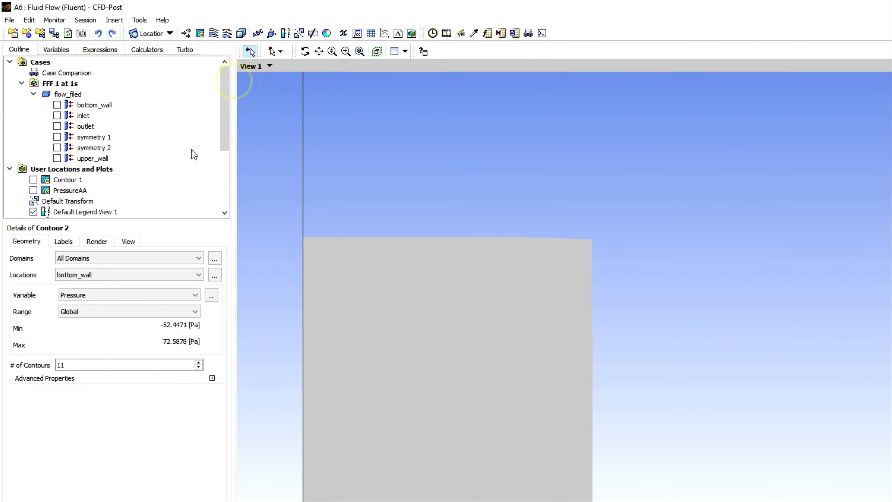
{"action": "left_click", "coordinate": [88, 297]}
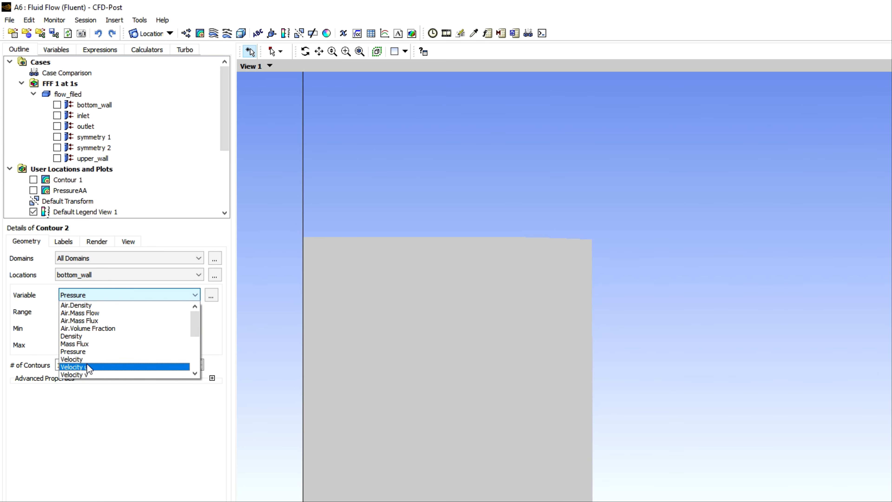
{"action": "left_click", "coordinate": [72, 359]}
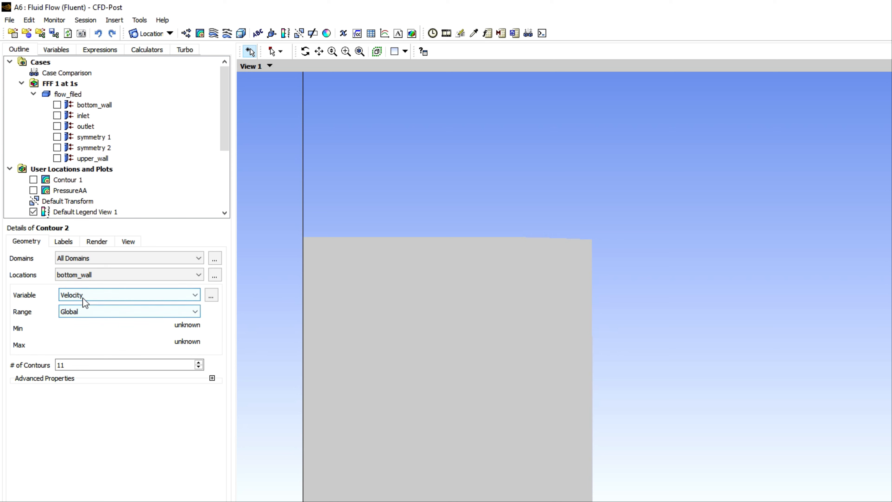
{"action": "left_click", "coordinate": [82, 276]}
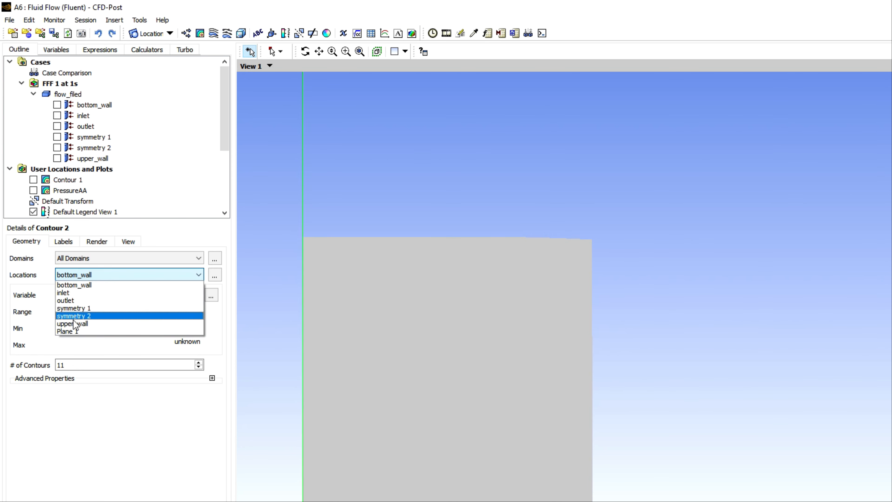
{"action": "left_click", "coordinate": [69, 332]}
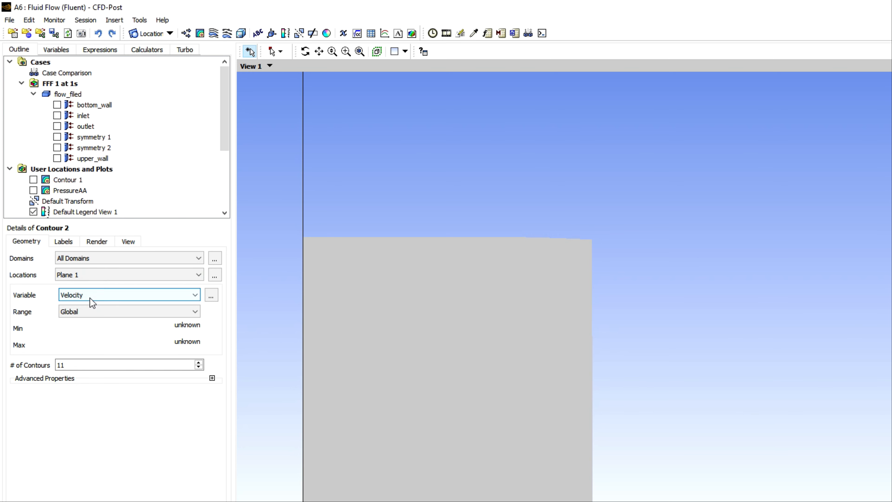
{"action": "left_click", "coordinate": [80, 312]}
{"action": "left_click", "coordinate": [72, 331]}
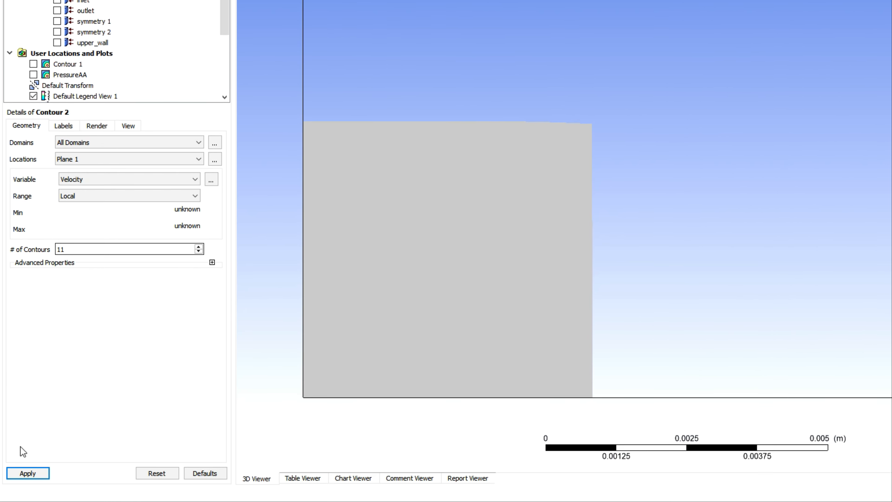
{"action": "left_click", "coordinate": [27, 472]}
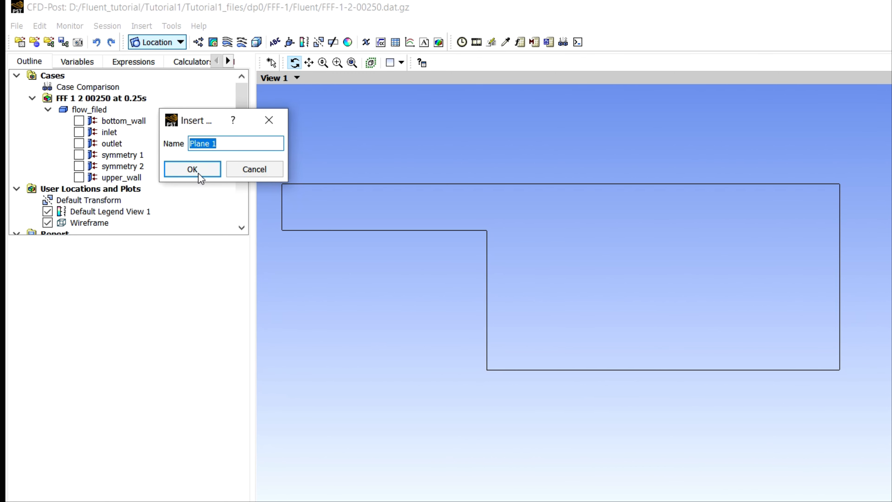
Define Plane 1 in the 0.25 s case with the Point and Normal method, setting the point's X and Y to 10e-3
{"action": "left_click", "coordinate": [192, 170]}
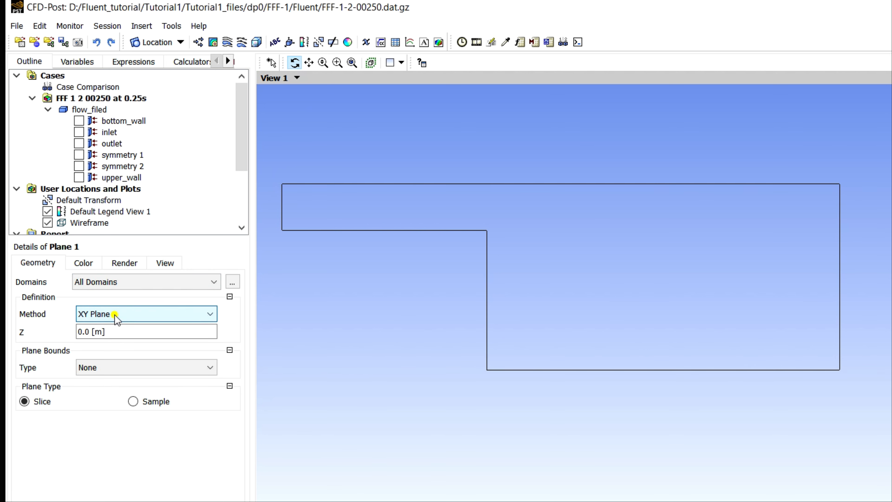
{"action": "left_click", "coordinate": [115, 315]}
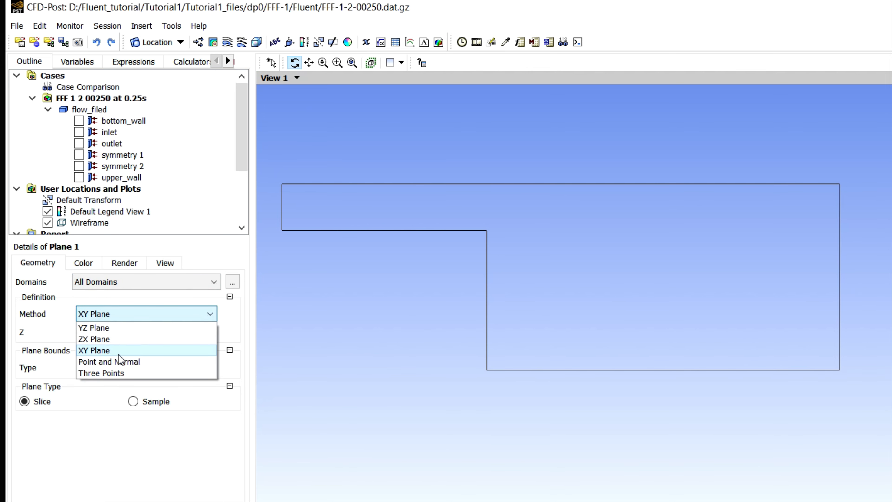
{"action": "left_click", "coordinate": [122, 361]}
{"action": "left_click", "coordinate": [94, 334]}
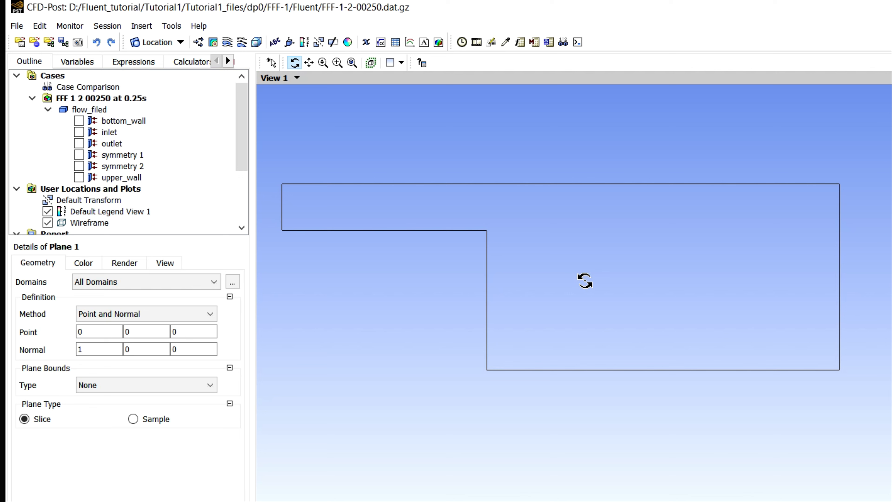
{"action": "left_click", "coordinate": [98, 332]}
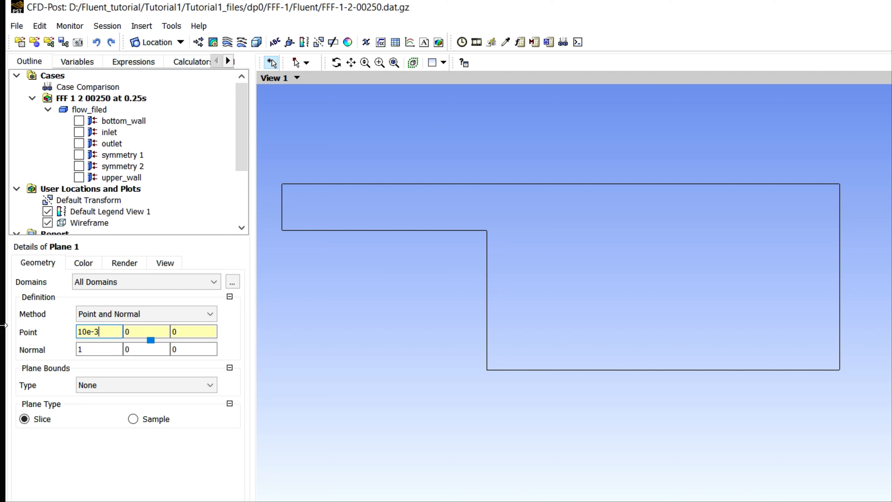
{"action": "left_click", "coordinate": [145, 332]}
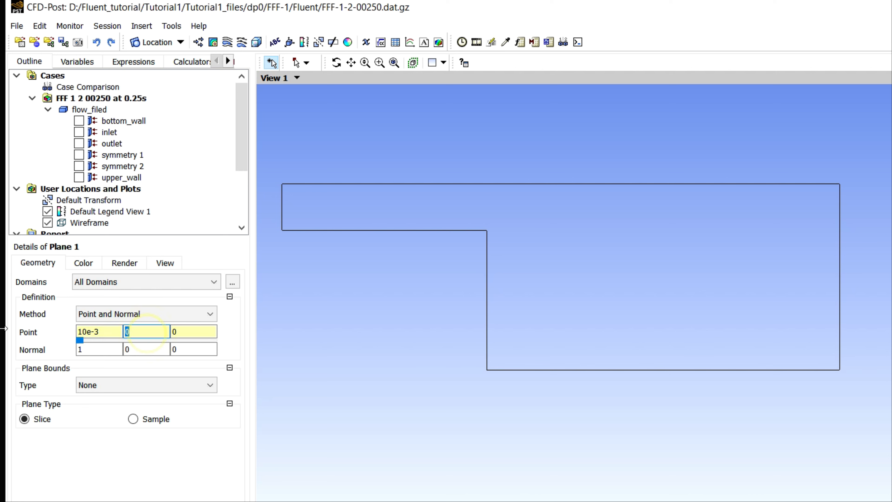
{"action": "type", "text": "10e-3"}
Set the normal vector of Plane 1 to 0, 0, 1
{"action": "left_click", "coordinate": [79, 352]}
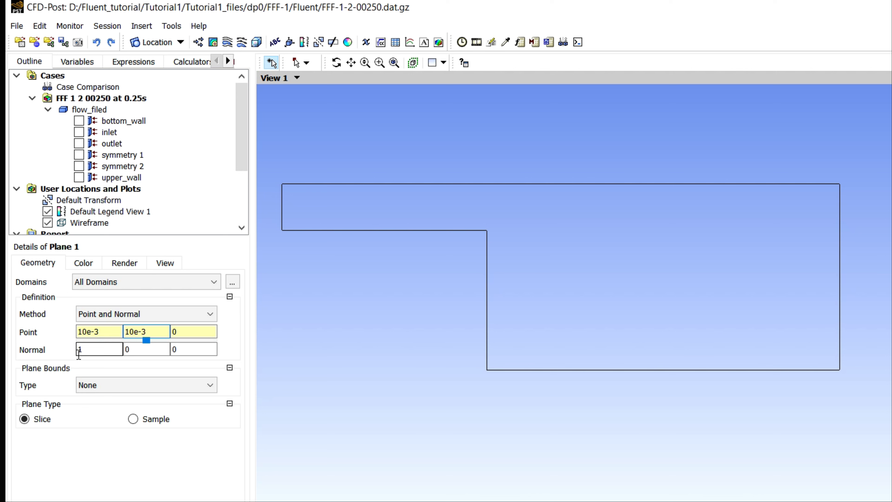
{"action": "left_click_drag", "start_coordinate": [98, 350], "coordinate": [28, 343]}
{"action": "type", "text": "0"}
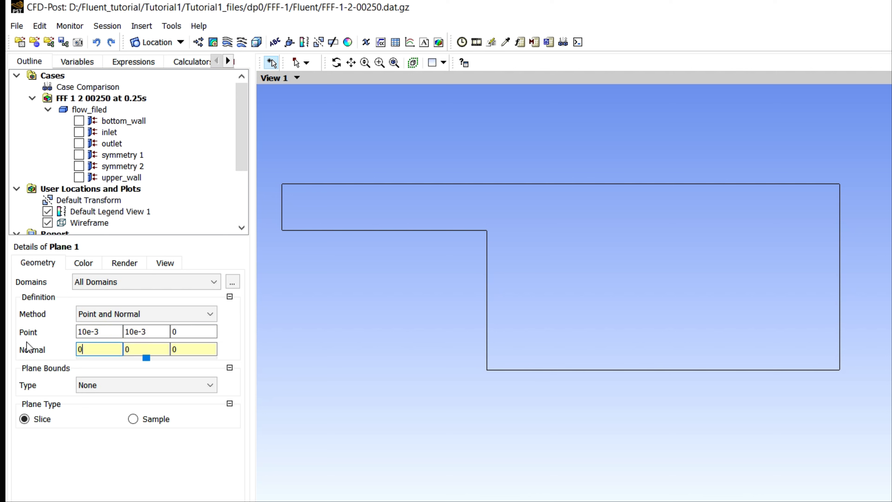
{"action": "left_click_drag", "start_coordinate": [189, 348], "coordinate": [92, 348]}
{"action": "type", "text": "1"}
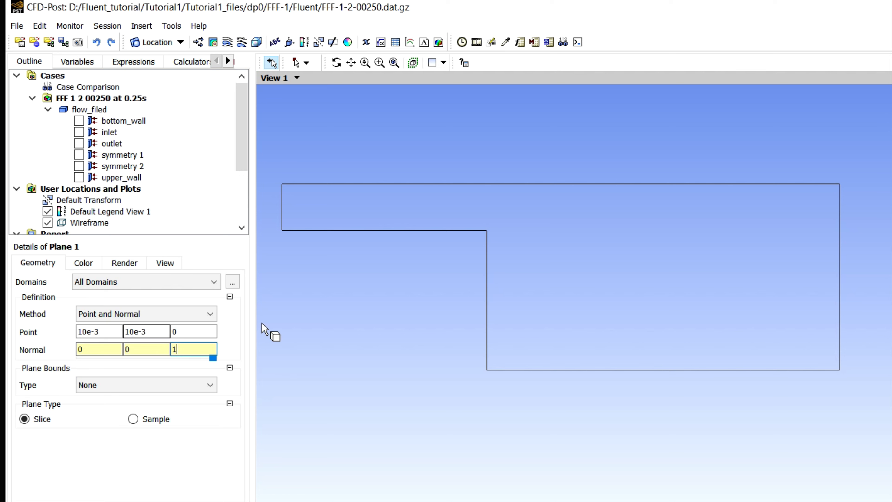
Set the plane bounds of Plane 1 to Rectangular and switch the X size and Y size units to mm
{"action": "left_click", "coordinate": [110, 385]}
{"action": "left_click", "coordinate": [110, 422]}
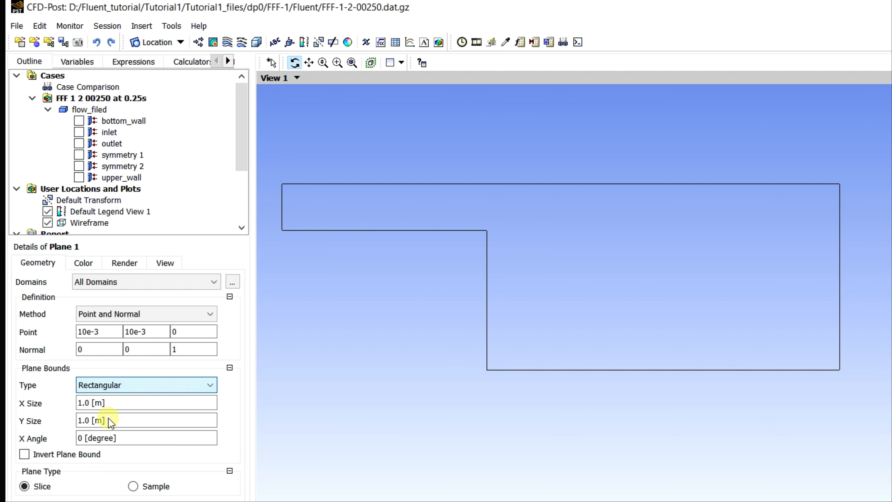
{"action": "left_click", "coordinate": [110, 404]}
{"action": "left_click", "coordinate": [183, 403]}
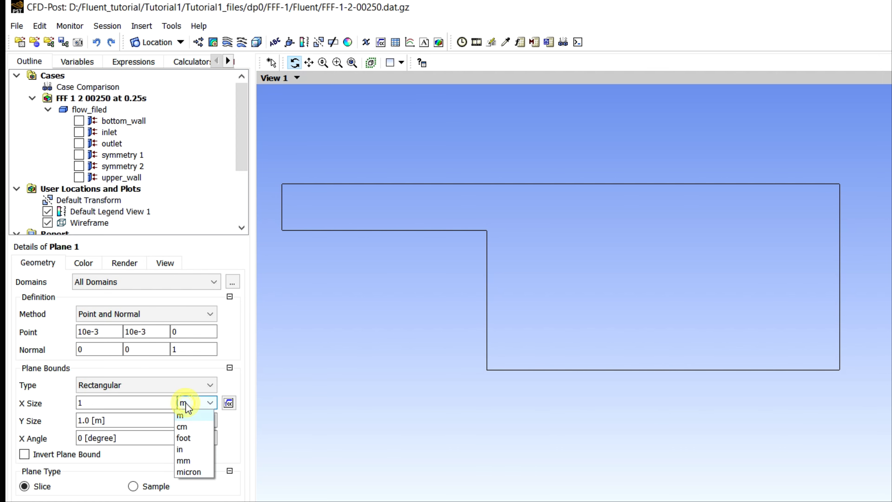
{"action": "left_click", "coordinate": [190, 461]}
{"action": "left_click", "coordinate": [178, 420]}
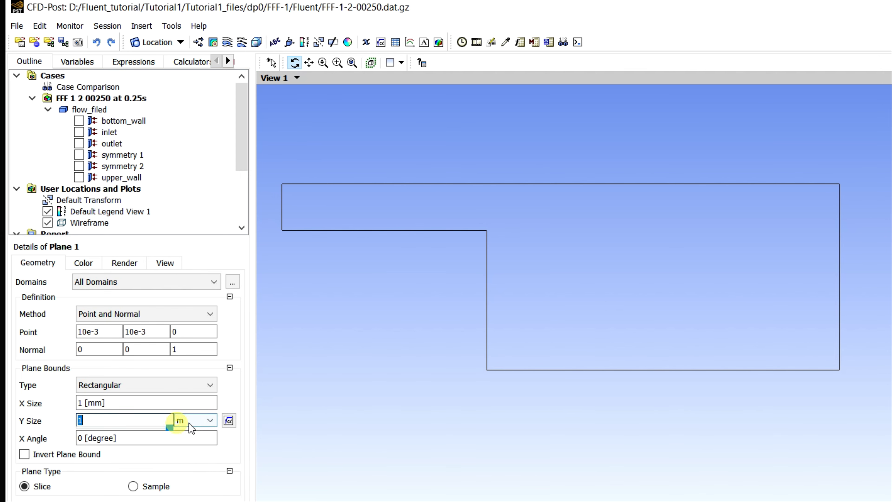
{"action": "left_click", "coordinate": [183, 420]}
{"action": "left_click", "coordinate": [187, 478]}
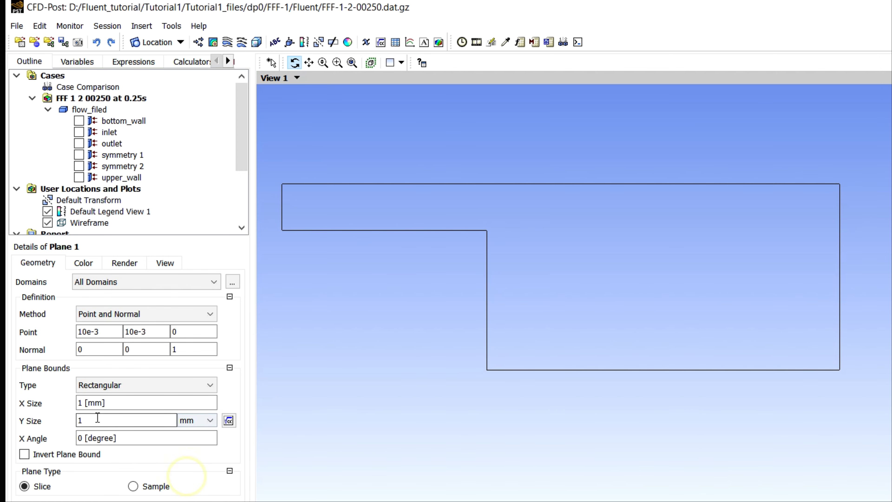
Set the X size and Y size of Plane 1 to 5 mm each and apply the plane
{"action": "left_click", "coordinate": [114, 401]}
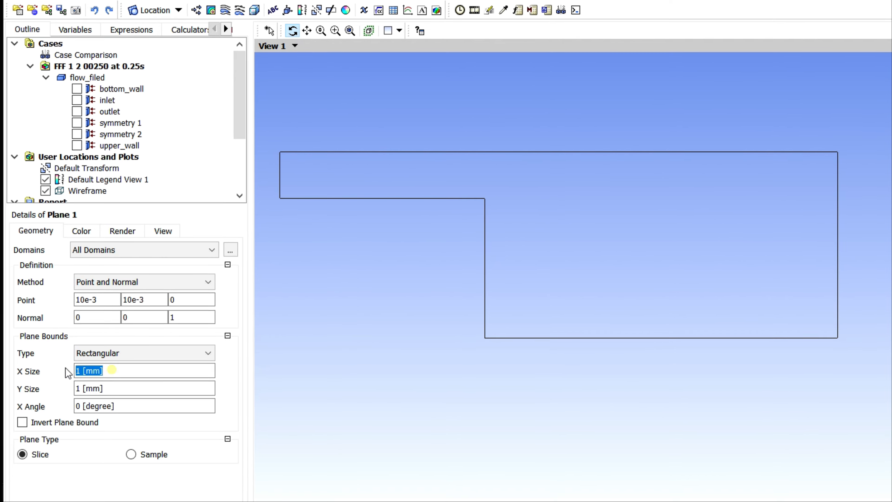
{"action": "type", "text": "5"}
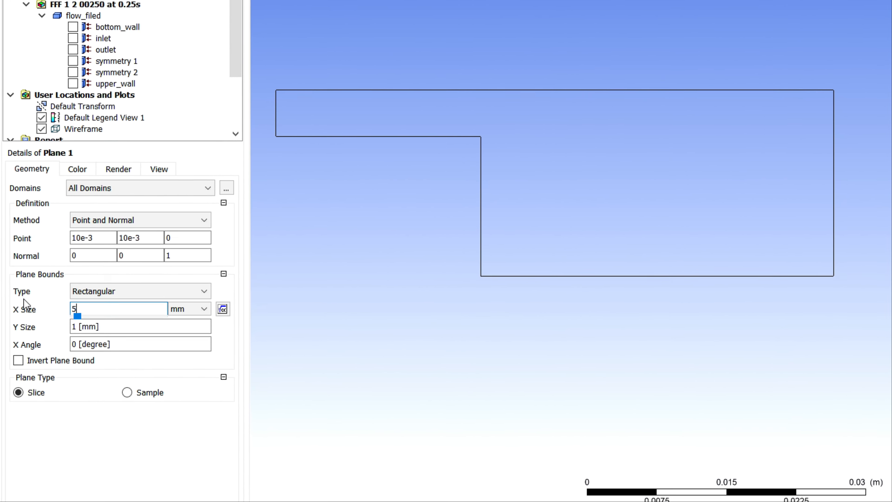
{"action": "left_click", "coordinate": [108, 295]}
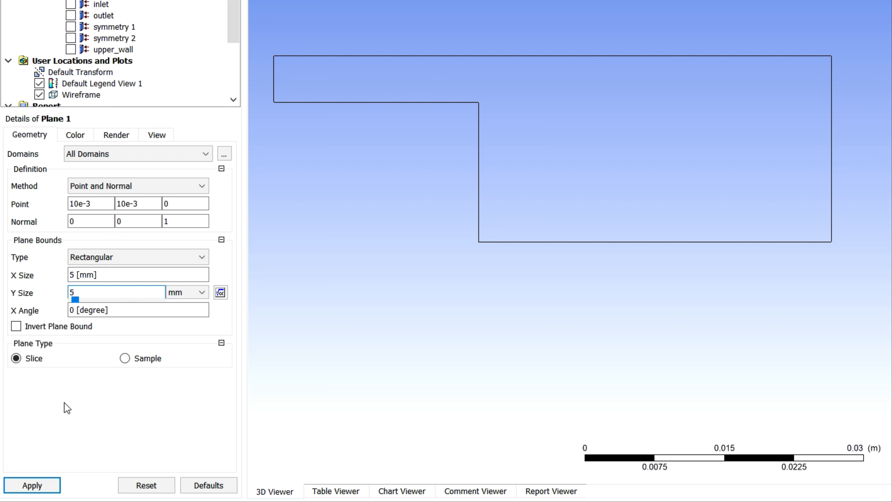
{"action": "left_click", "coordinate": [47, 490]}
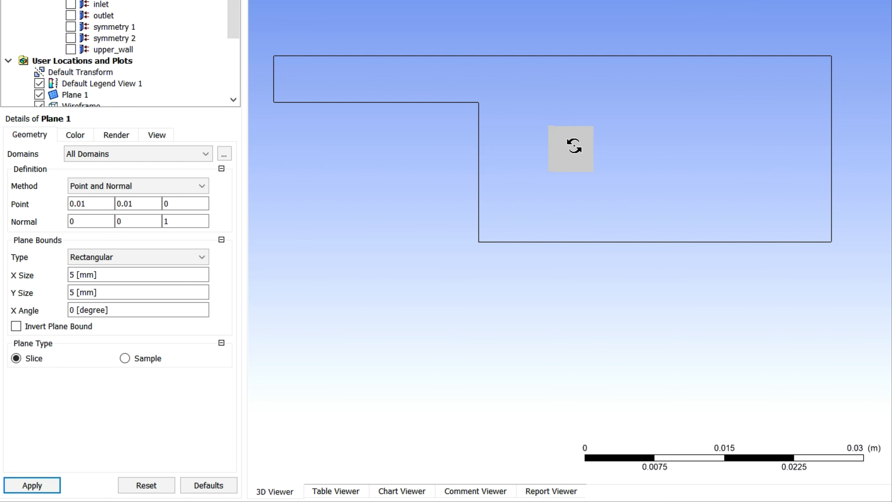
Change the bounds type of Plane 1 to Circular and apply it with the default radius
{"action": "middle_click_drag", "start_coordinate": [620, 138], "coordinate": [609, 137]}
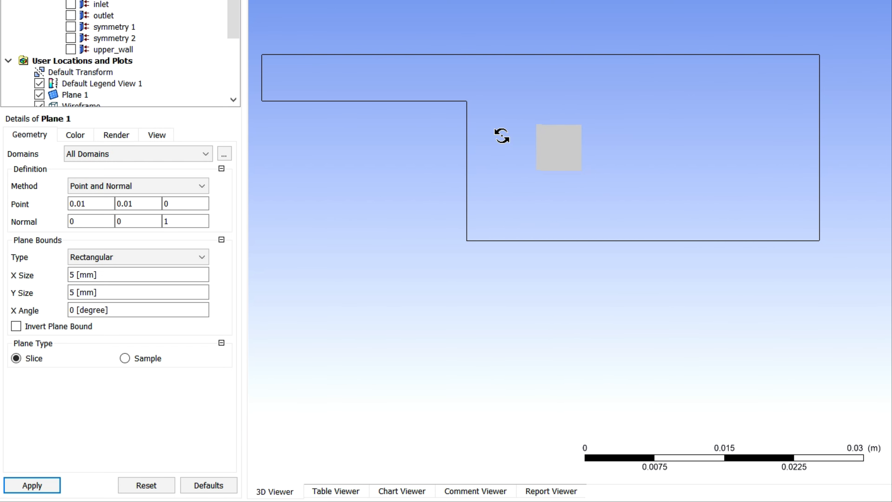
{"action": "left_click", "coordinate": [90, 257]}
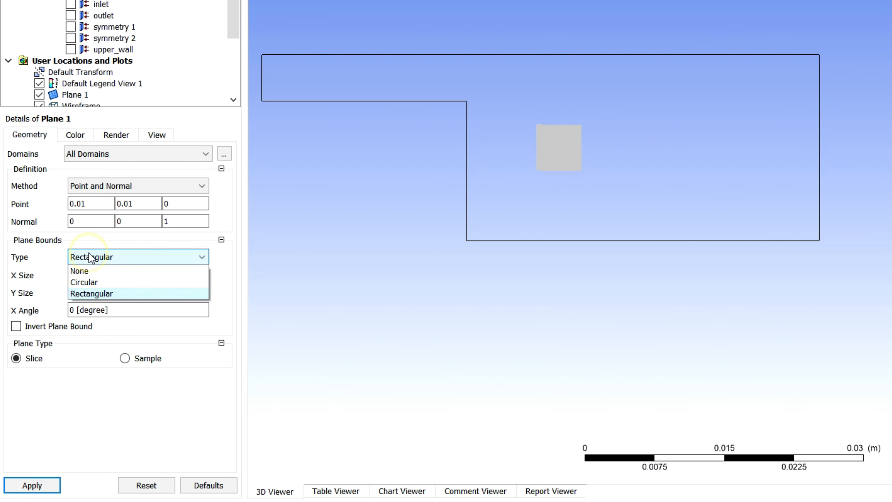
{"action": "left_click", "coordinate": [86, 281]}
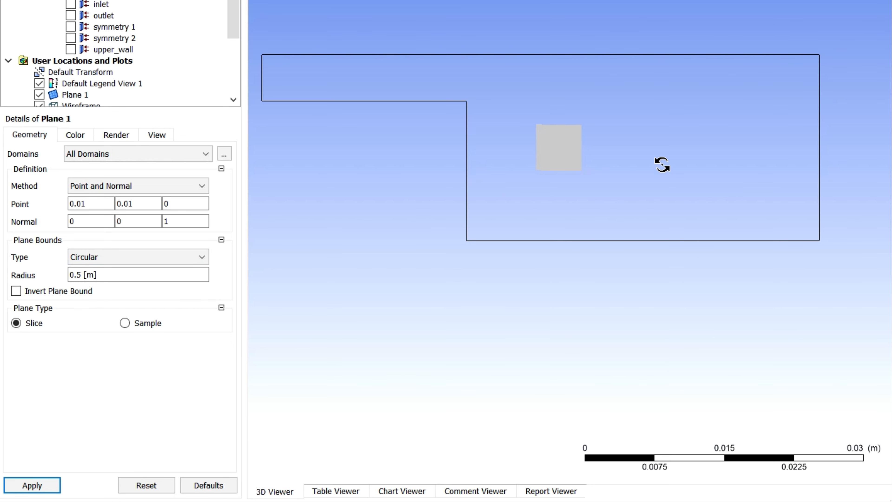
{"action": "left_click", "coordinate": [26, 487]}
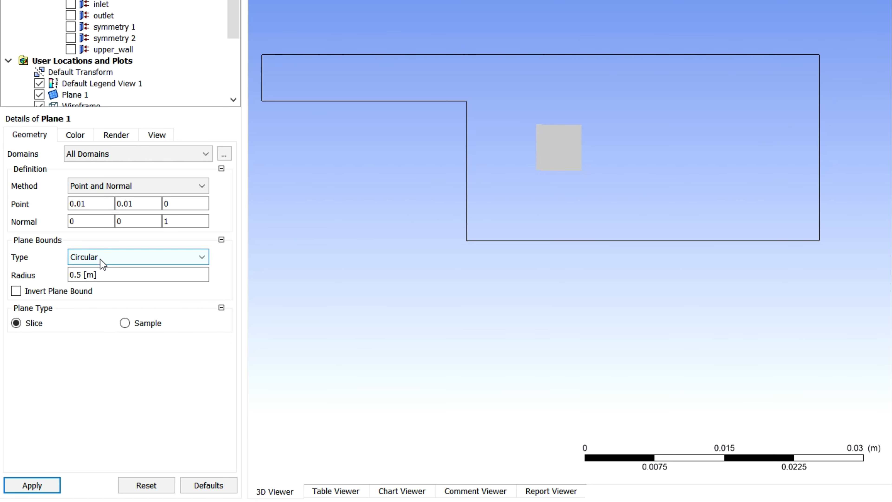
{"action": "left_click", "coordinate": [46, 483]}
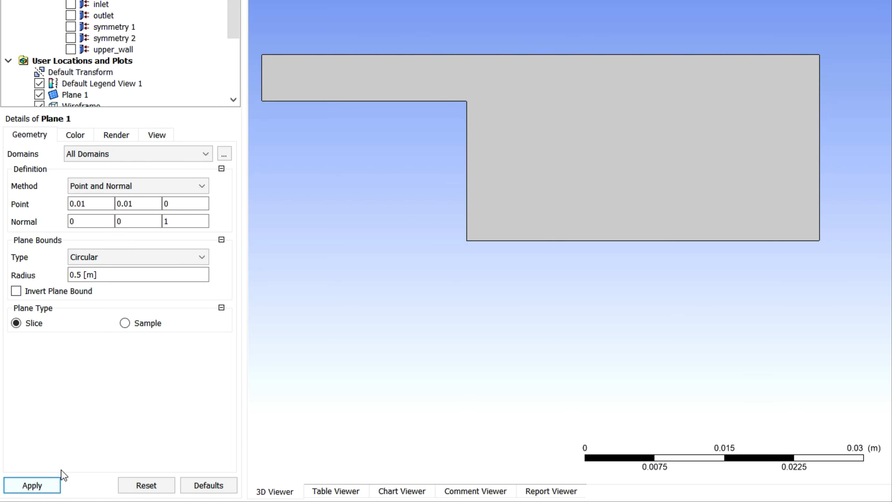
Set the radius of the circular bound of Plane 1 to 5 mm and apply the change
{"action": "left_click", "coordinate": [100, 276]}
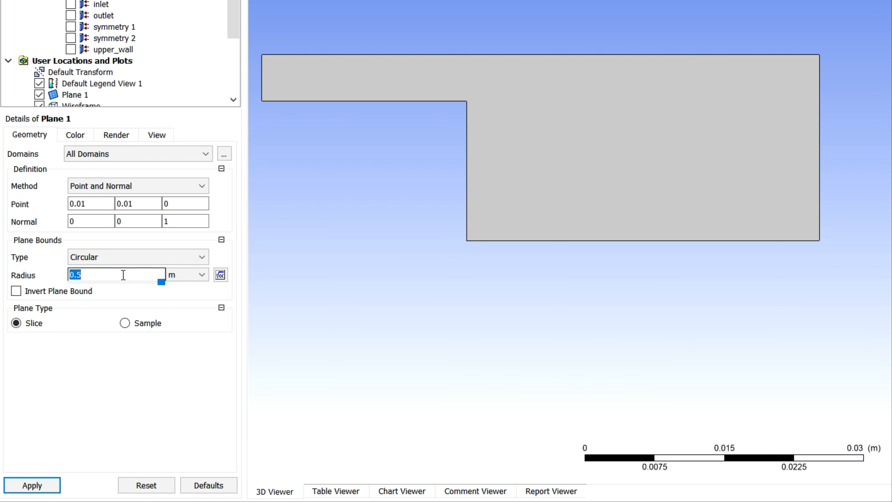
{"action": "left_click", "coordinate": [190, 276]}
{"action": "left_click", "coordinate": [179, 333]}
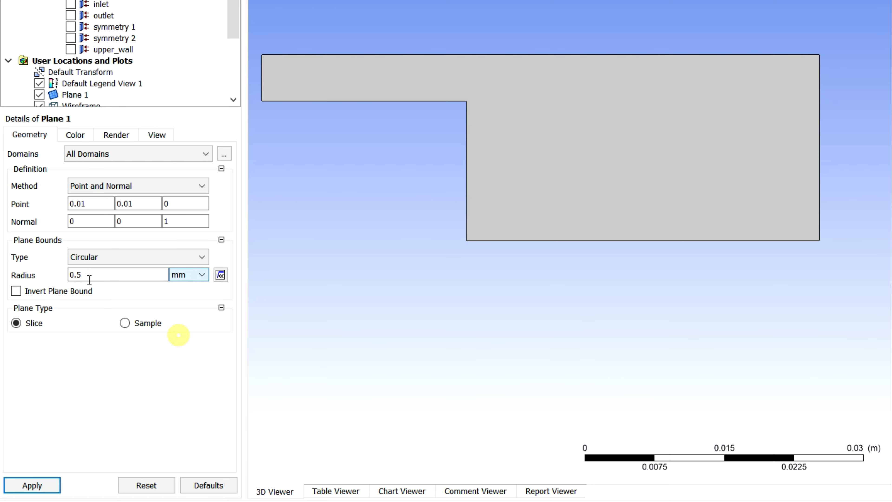
{"action": "double_click", "coordinate": [88, 274]}
{"action": "type", "text": "5"}
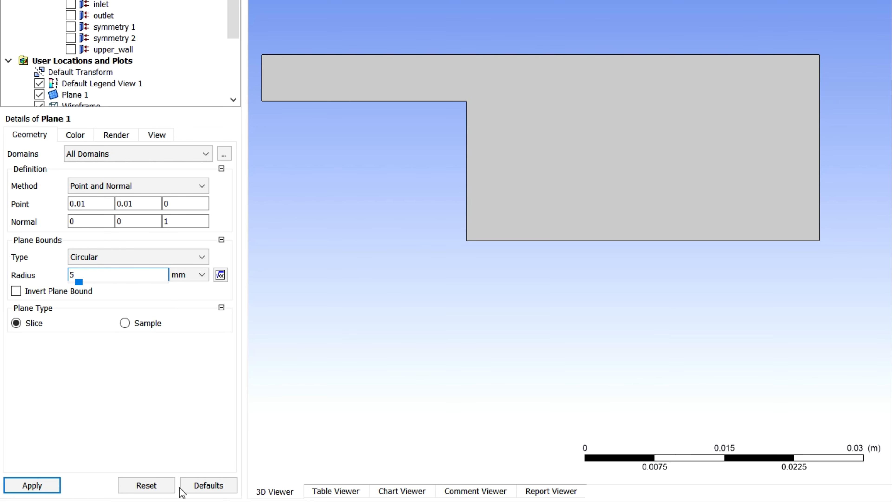
{"action": "left_click", "coordinate": [31, 485]}
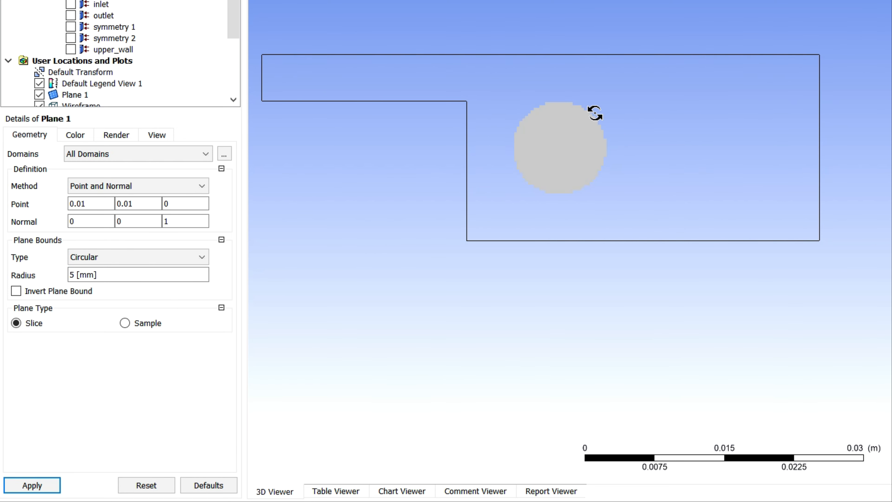
Apply Plane 1 with the bounds type None, and reapply it with the Circular type
{"action": "left_click", "coordinate": [135, 258]}
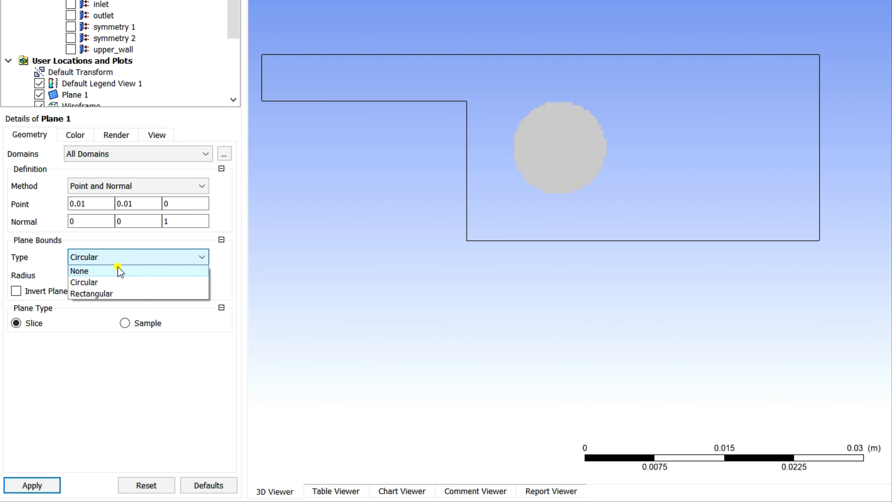
{"action": "left_click", "coordinate": [117, 270]}
{"action": "left_click", "coordinate": [34, 484]}
{"action": "left_click", "coordinate": [114, 257]}
{"action": "left_click", "coordinate": [106, 283]}
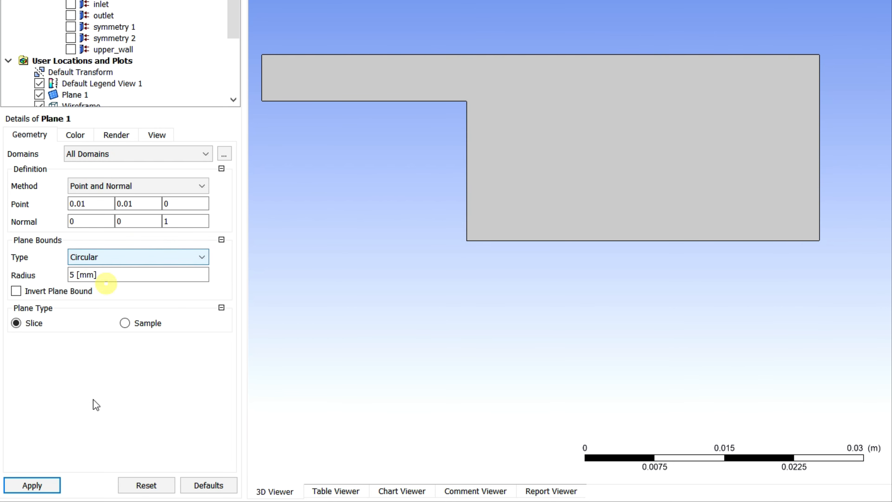
{"action": "left_click", "coordinate": [31, 484]}
Switch the bounds type of Plane 1 back to Rectangular and apply it
{"action": "left_click", "coordinate": [111, 257]}
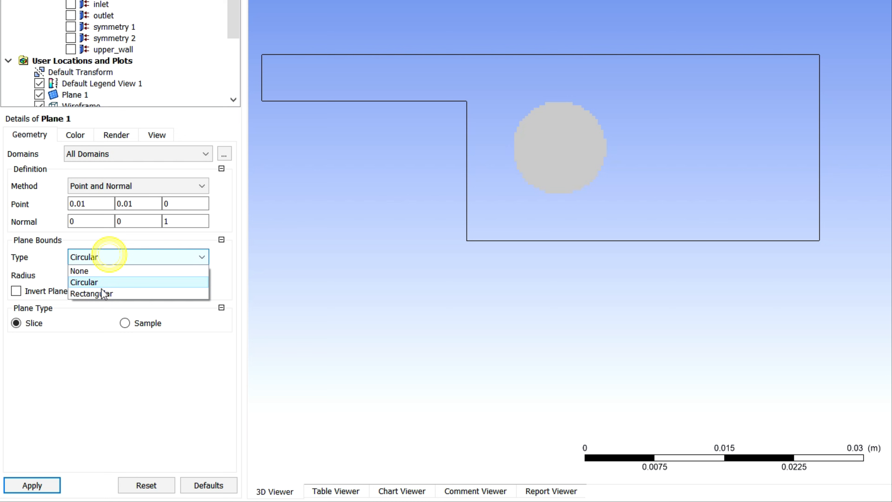
{"action": "left_click", "coordinate": [100, 295]}
{"action": "left_click", "coordinate": [41, 478]}
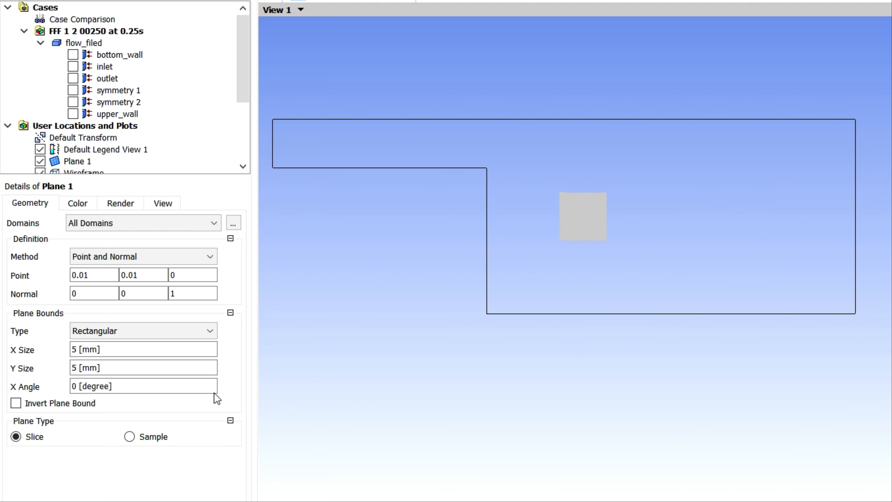
Examine the shape and edges of the rectangular Plane 1 up close, looking along the Z axis
{"action": "middle_click_drag", "start_coordinate": [772, 256], "coordinate": [891, 436], "text": "ctrl"}
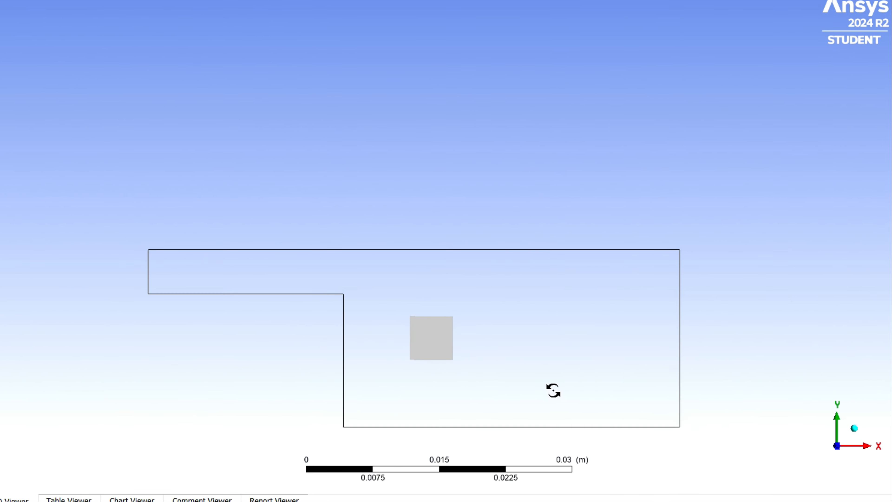
{"action": "scroll", "coordinate": [553, 386], "scroll_direction": "up", "scroll_amount": 5}
{"action": "middle_click_drag", "start_coordinate": [561, 377], "coordinate": [538, 295], "text": "ctrl"}
{"action": "scroll", "coordinate": [514, 365], "scroll_direction": "up", "scroll_amount": 1}
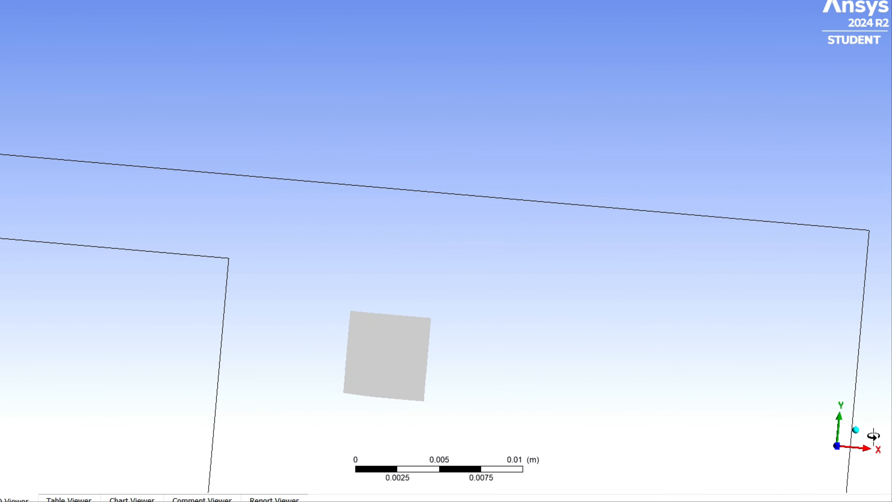
{"action": "left_click", "coordinate": [855, 430]}
{"action": "left_click", "coordinate": [819, 459]}
{"action": "middle_click_drag", "start_coordinate": [541, 353], "coordinate": [513, 489], "text": "ctrl"}
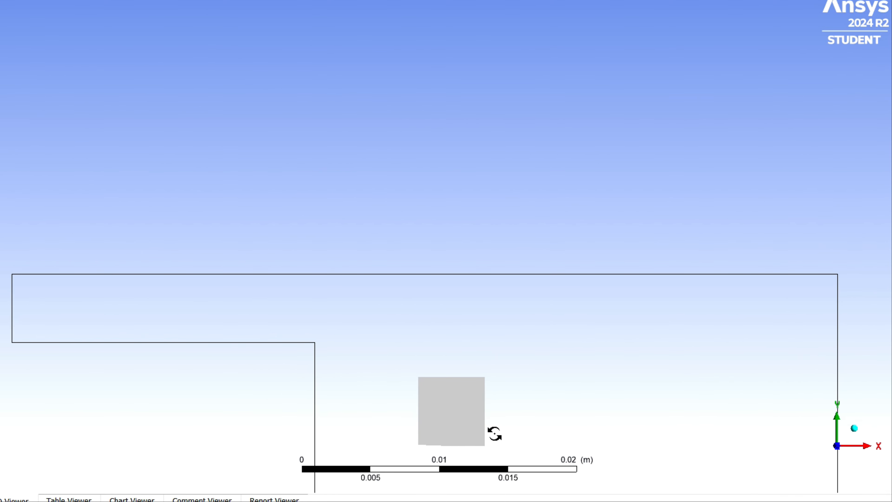
{"action": "scroll", "coordinate": [494, 433], "scroll_direction": "down", "scroll_amount": 3}
{"action": "scroll", "coordinate": [495, 428], "scroll_direction": "up", "scroll_amount": 13}
{"action": "middle_click_drag", "start_coordinate": [505, 400], "coordinate": [468, 135], "text": "ctrl"}
{"action": "scroll", "coordinate": [528, 265], "scroll_direction": "up", "scroll_amount": 9}
{"action": "scroll", "coordinate": [543, 315], "scroll_direction": "up", "scroll_amount": 1}
{"action": "middle_click_drag", "start_coordinate": [544, 315], "coordinate": [581, 337], "text": "ctrl"}
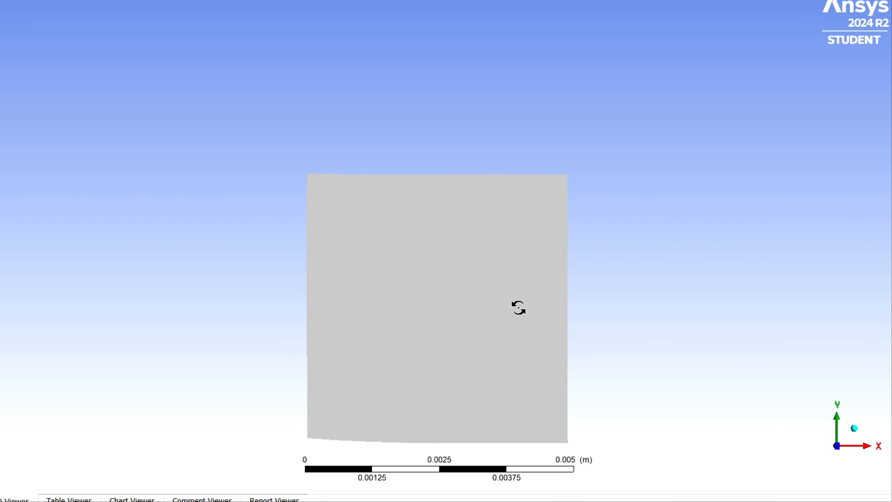